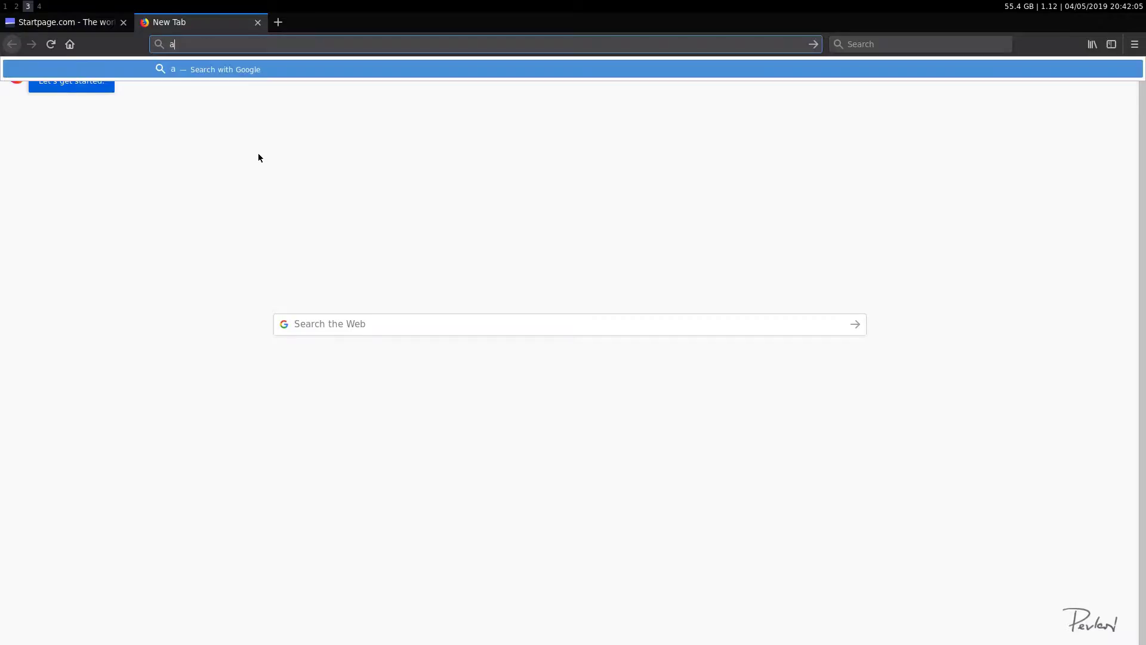
Step: Open the about:config page in the new browser tab
type("bout:config")
key("Return")
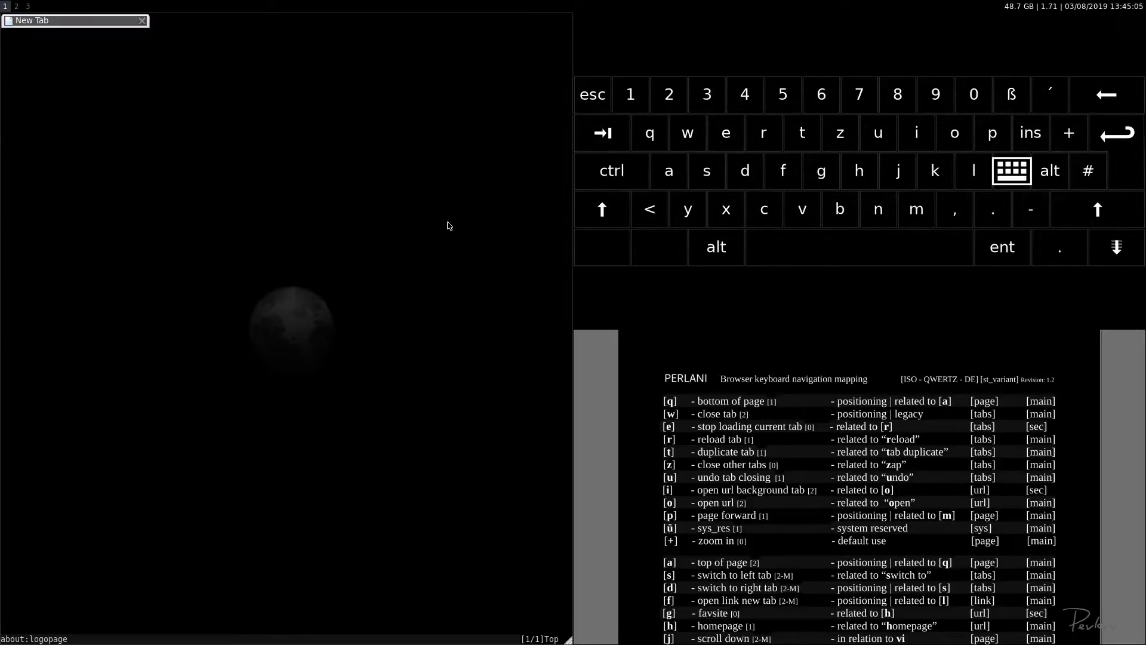
Step: Examine the ANSI QWERTY-US keyboard navigation mappings on workspace 2, comparing the variant labels of the three tables
key("super+2")
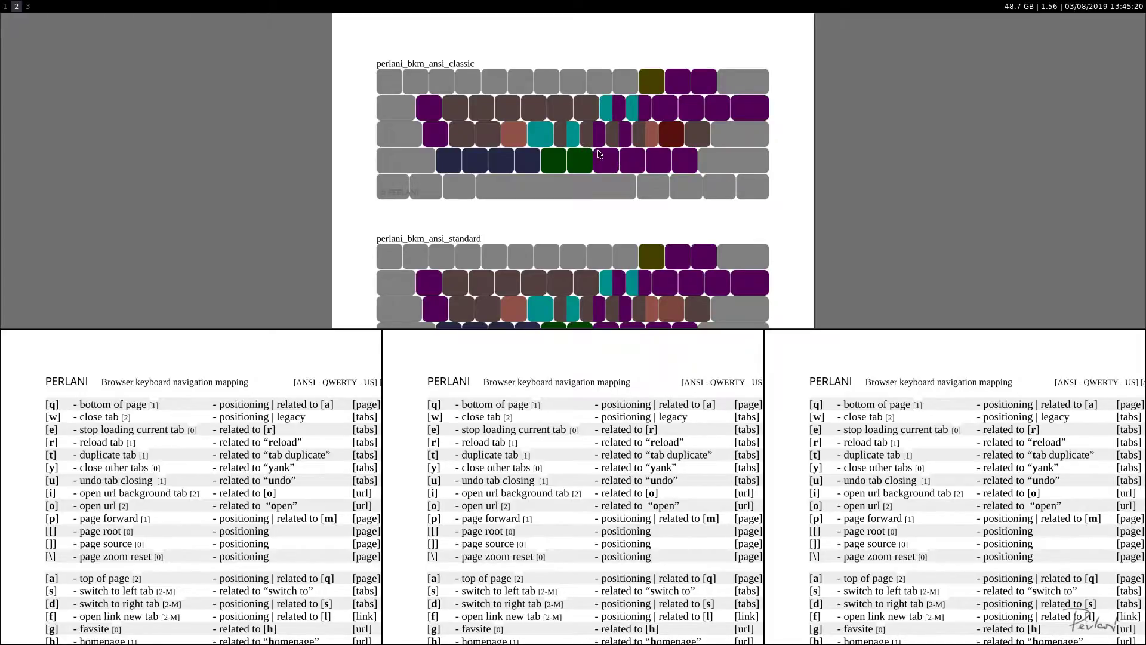
key("super+3")
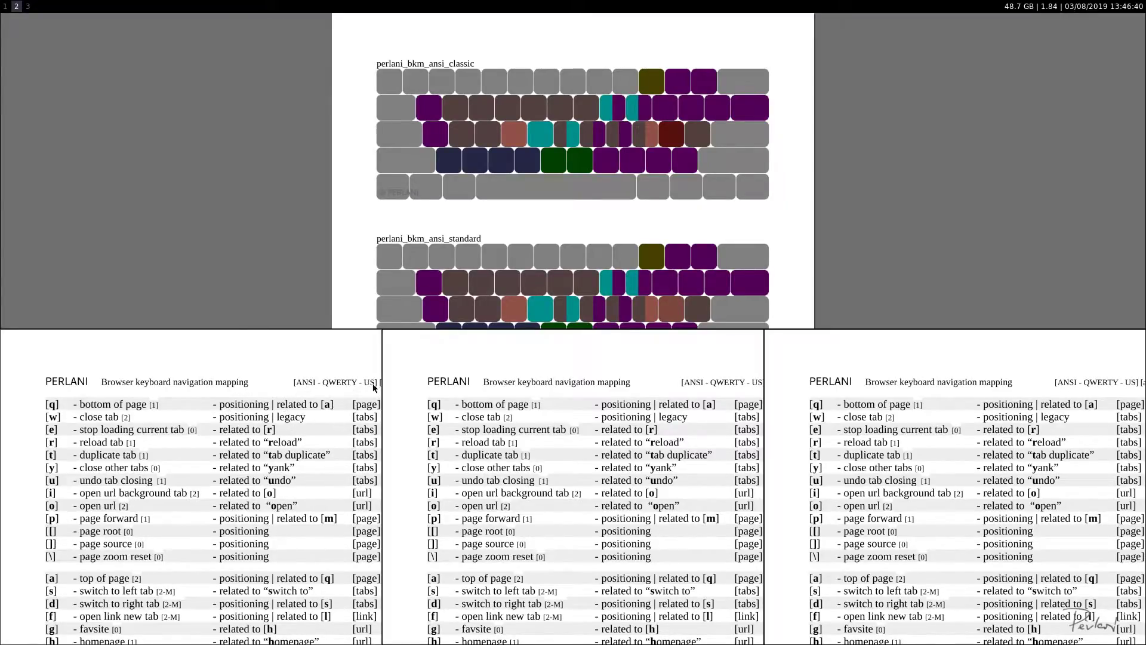
scroll(294, 394, "right", 3)
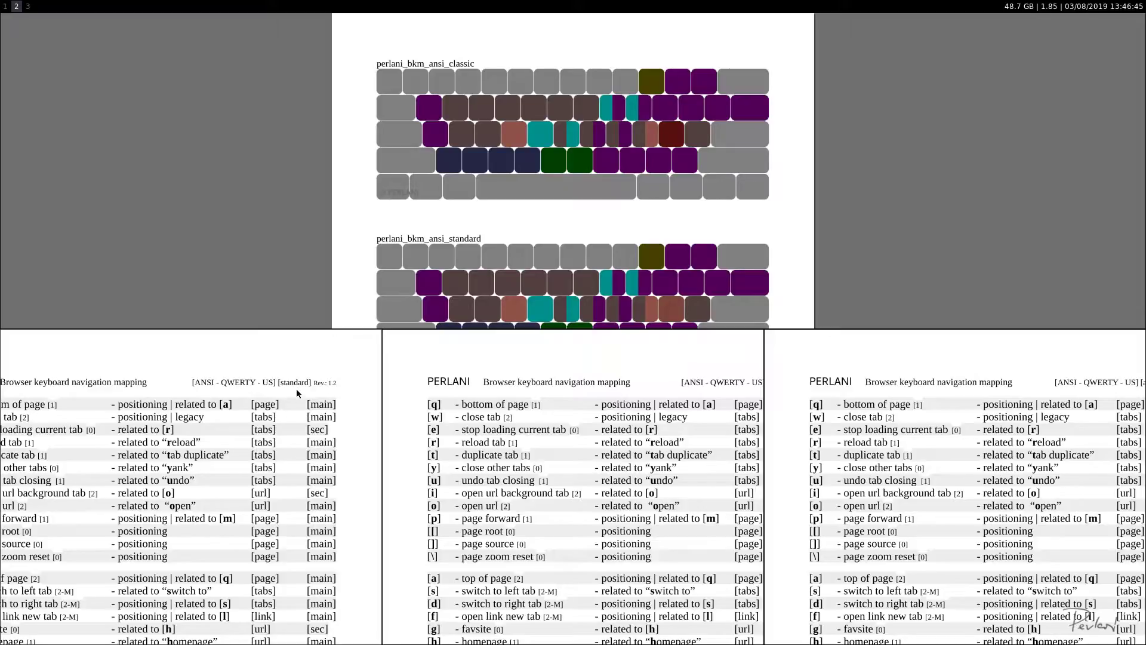
scroll(690, 396, "right", 3)
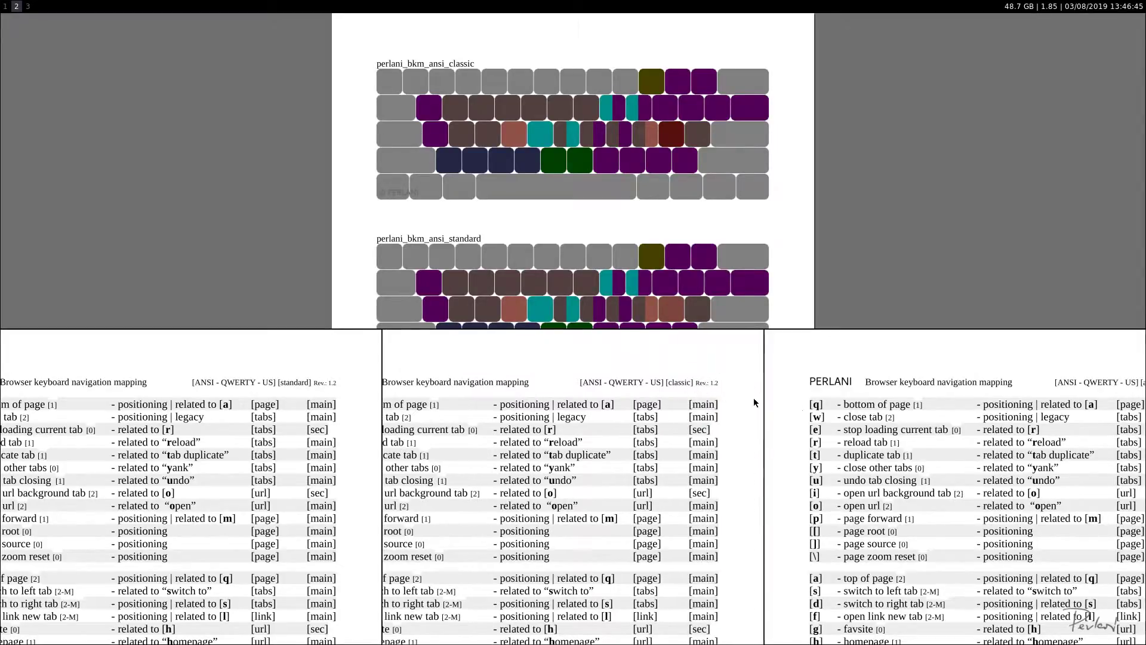
scroll(1055, 400, "right", 3)
scroll(912, 476, "left", 3)
Step: Examine the ISO QWERTZ-DE mappings on workspace 3, comparing the standard, classic and alternate tables
key("super+3")
scroll(246, 443, "right", 3)
scroll(537, 472, "right", 3)
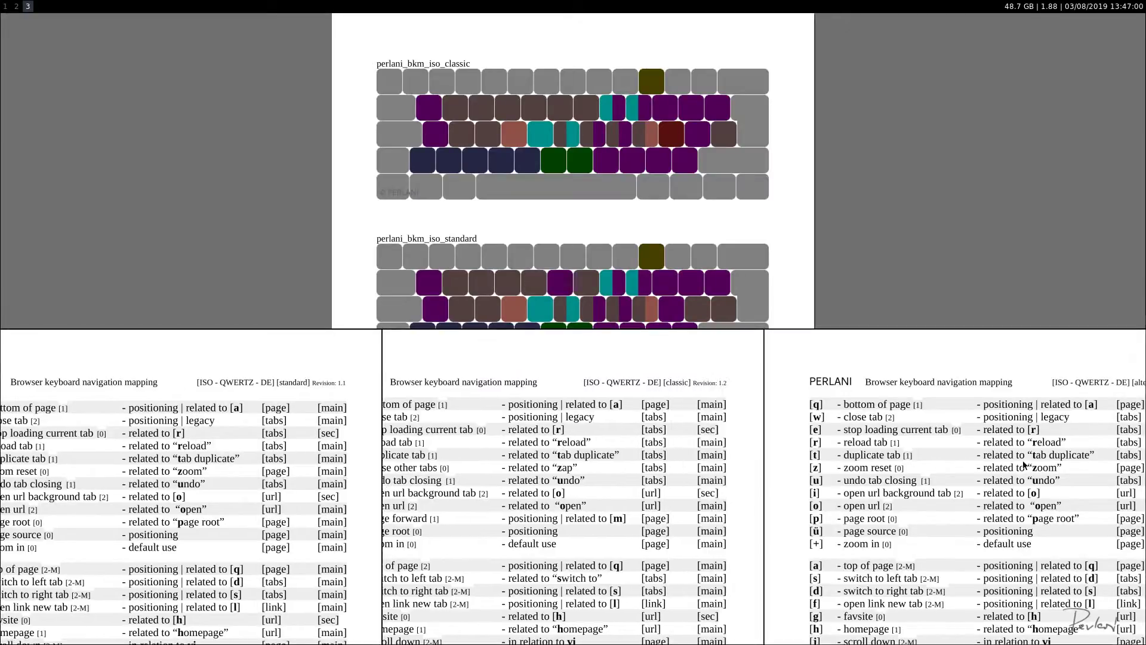
scroll(872, 475, "right", 3)
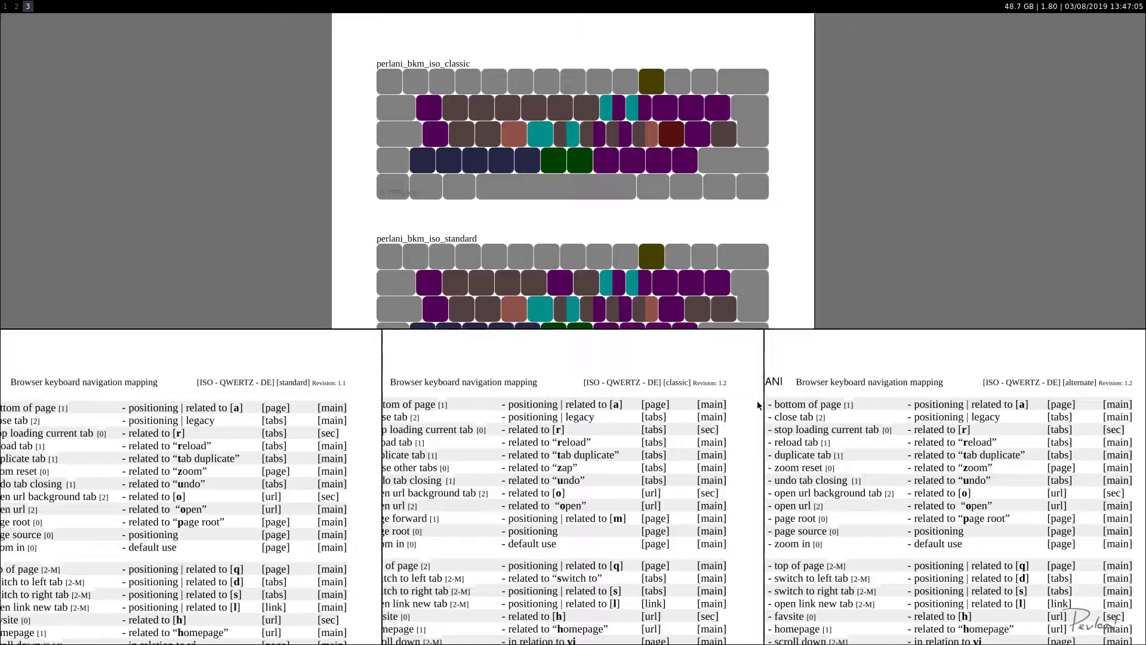
scroll(908, 468, "left", 3)
scroll(597, 507, "left", 3)
scroll(343, 486, "left", 3)
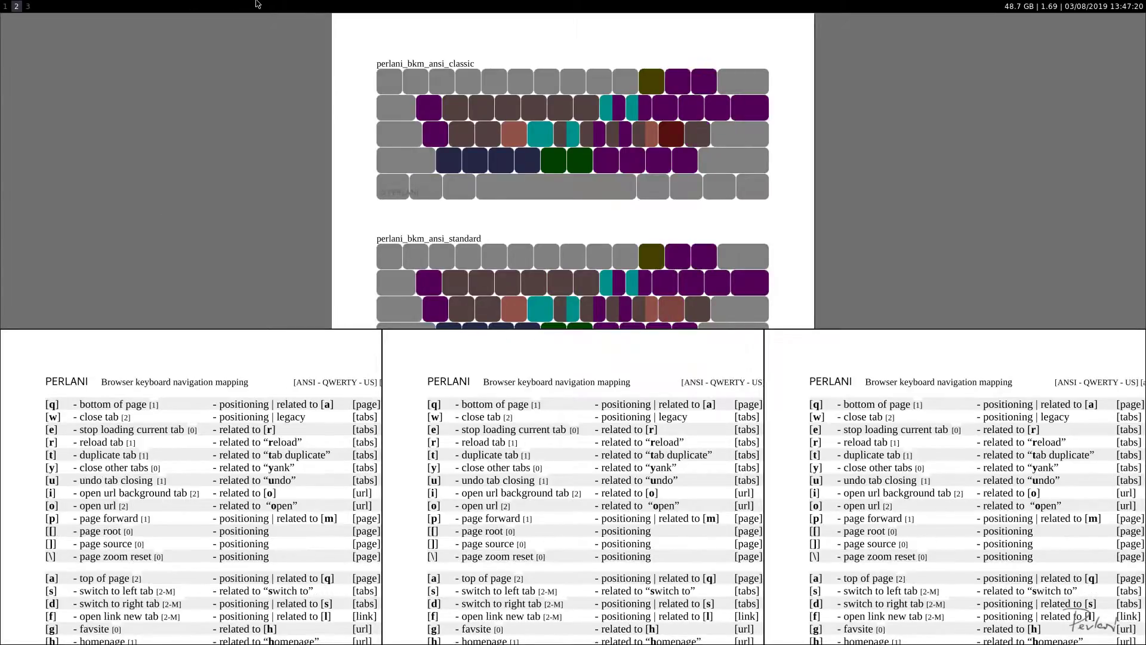
Step: Return to workspace 1 and read through the ISO QWERTZ-DE st_variant key mapping table
key("super+1")
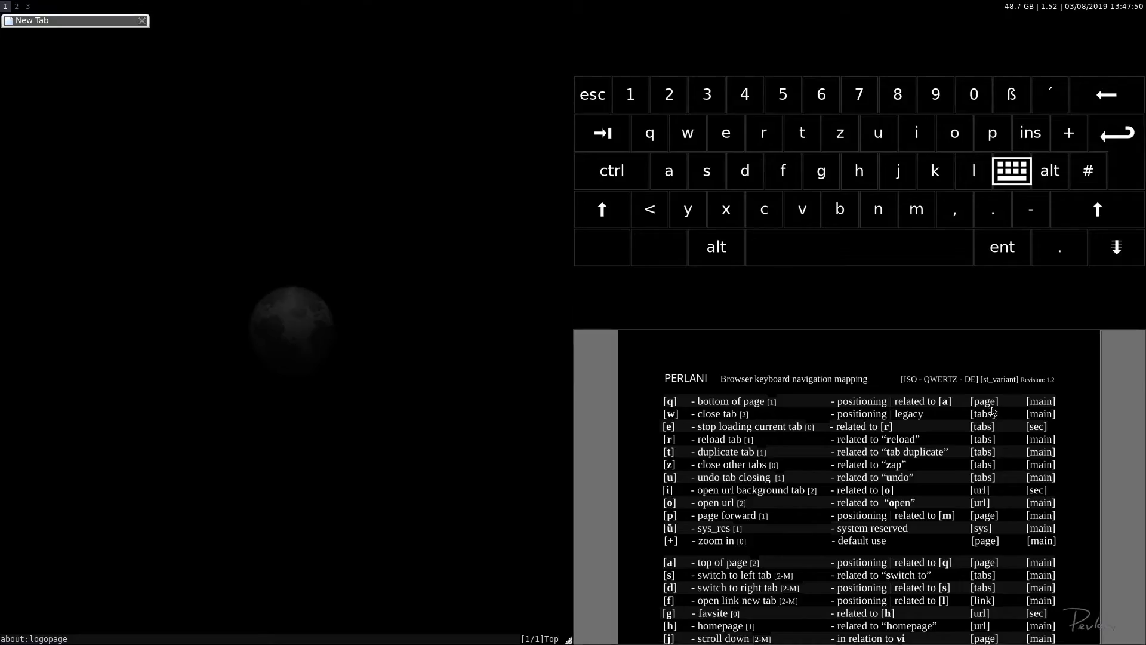
scroll(926, 531, "up", 1)
scroll(916, 530, "down", 10)
scroll(1012, 359, "down", 5)
scroll(1013, 360, "up", 15)
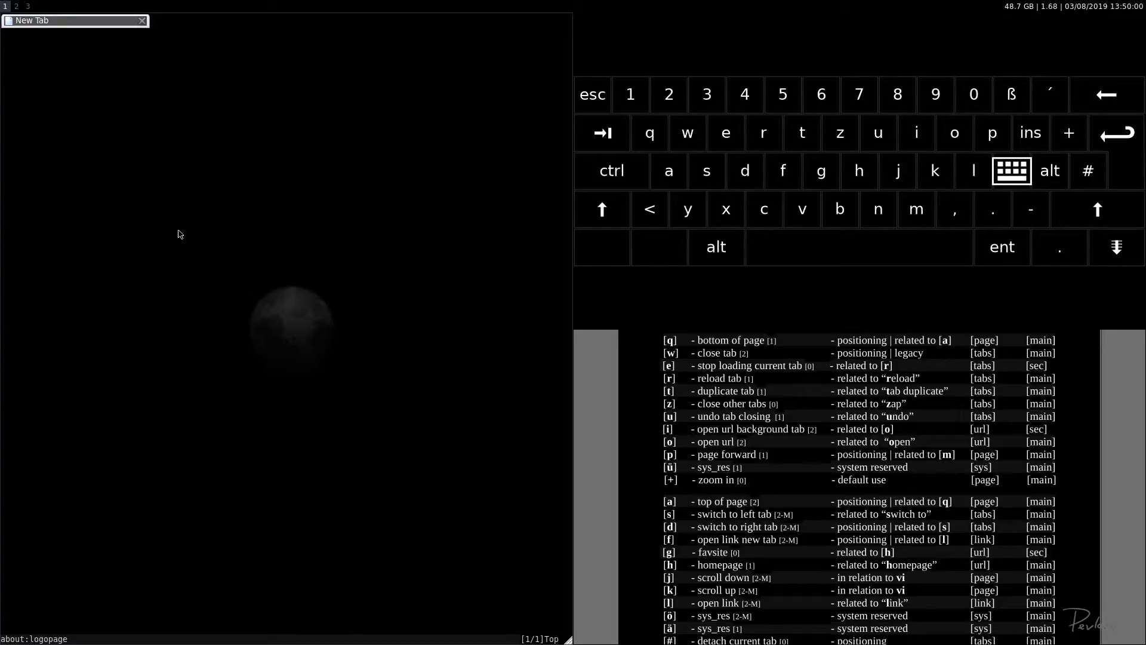
scroll(824, 463, "up", 2)
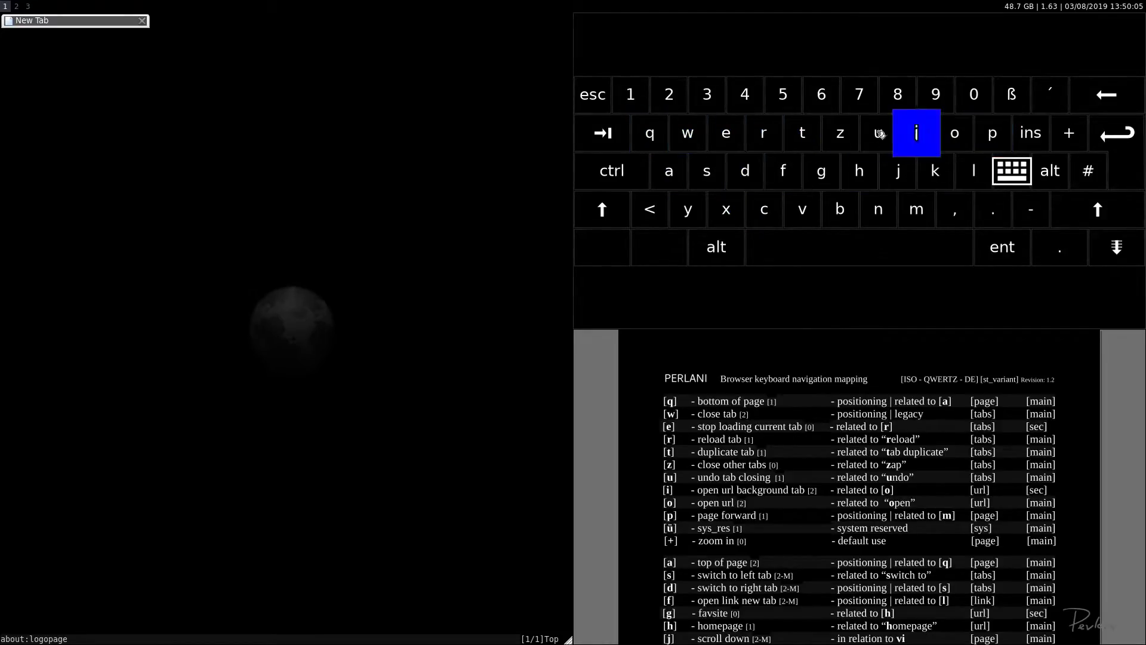
left_click(955, 132)
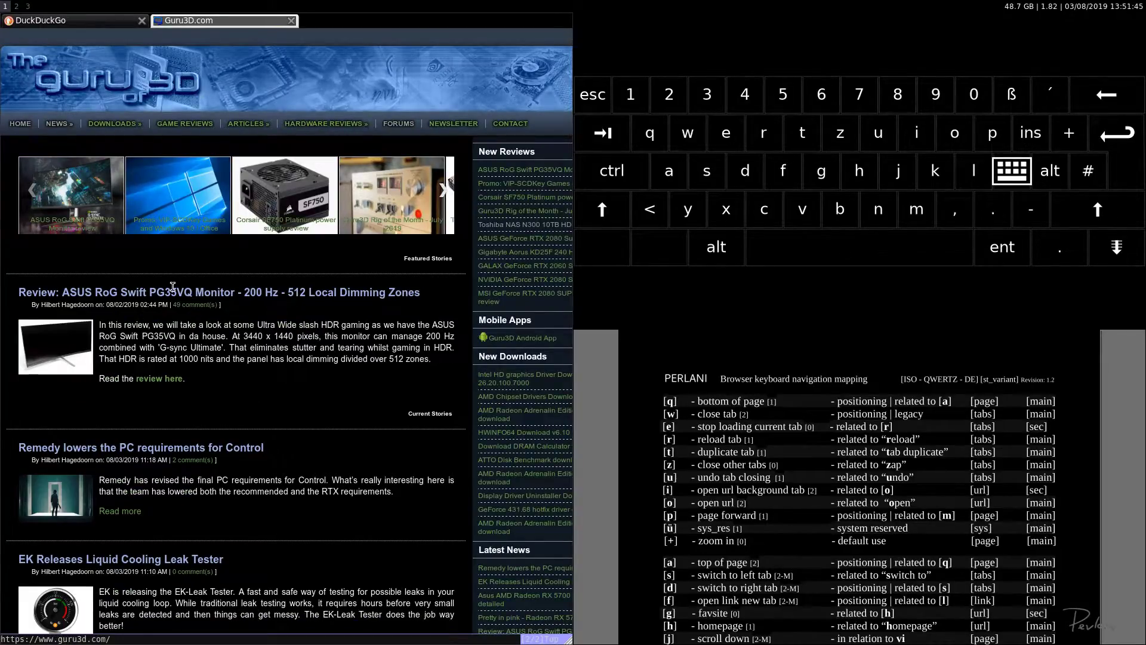
Step: Jump repeatedly between the end and the beginning of the Guru3D page
key("q")
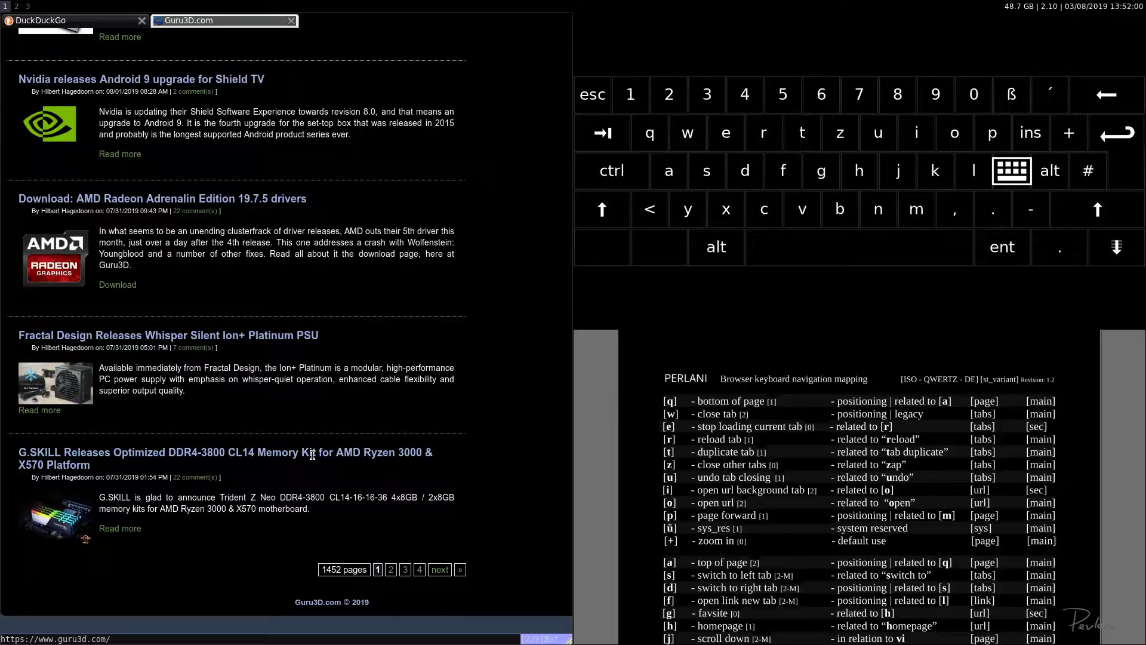
key("a")
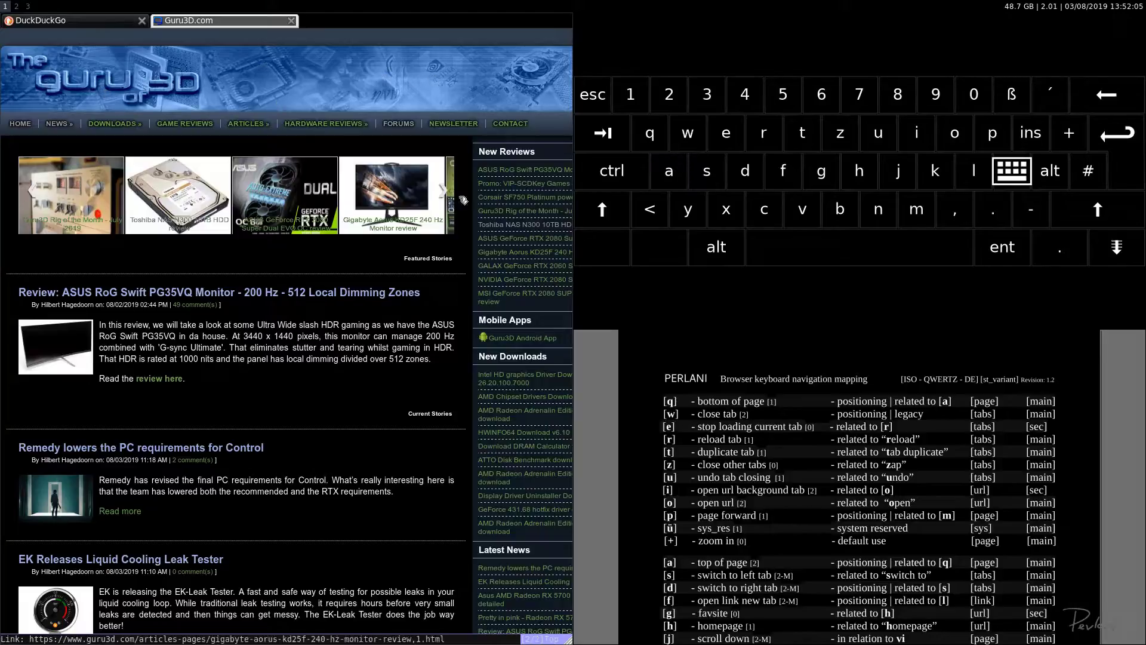
key("q")
key("a")
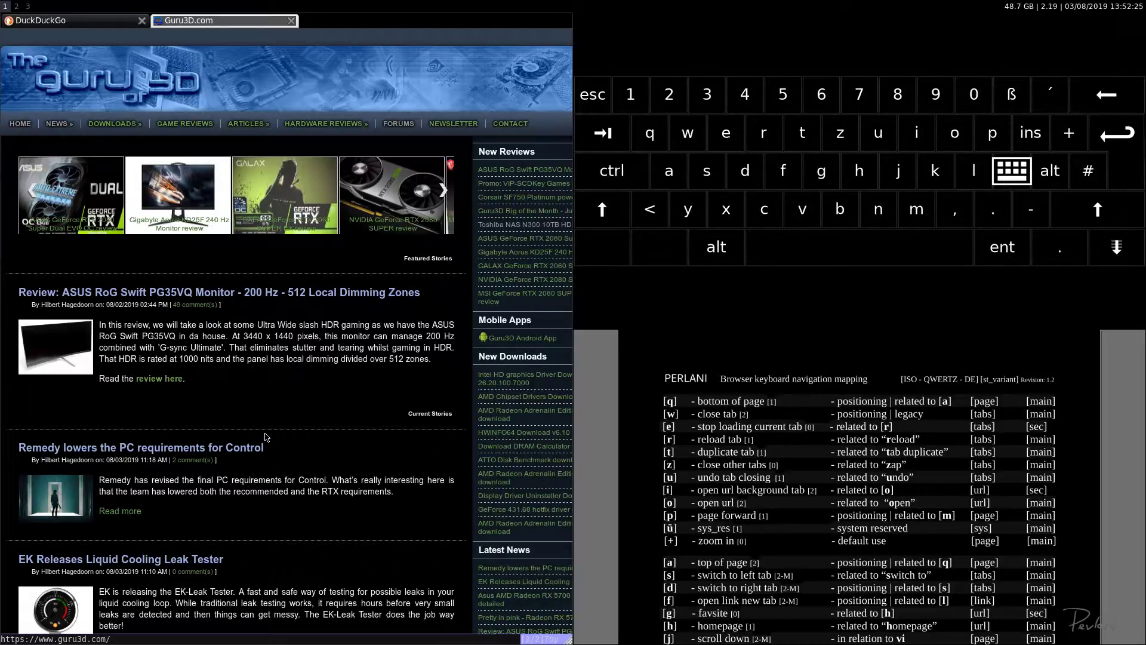
key("j")
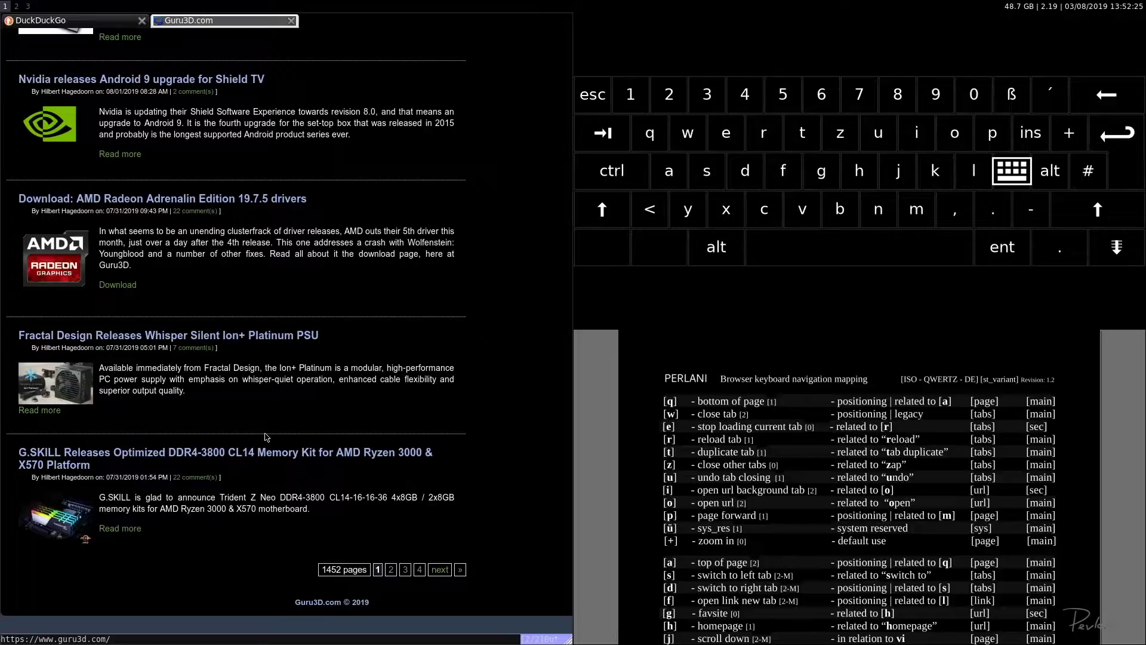
key("a")
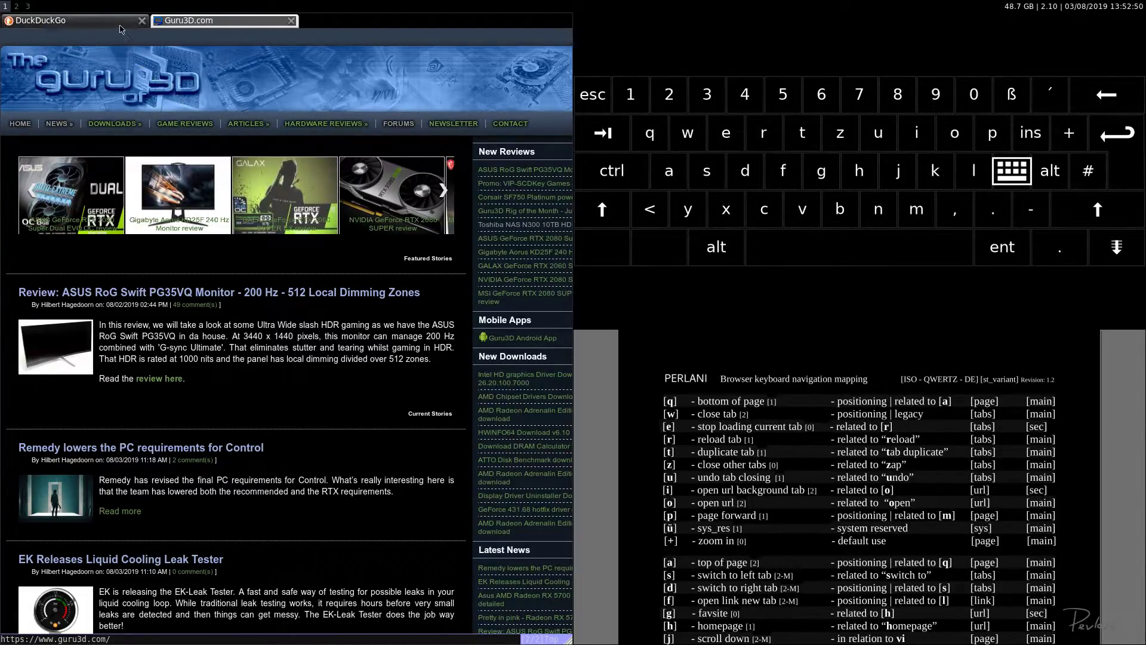
Step: Close the DuckDuckGo tab and reload the Guru3D page
key("s")
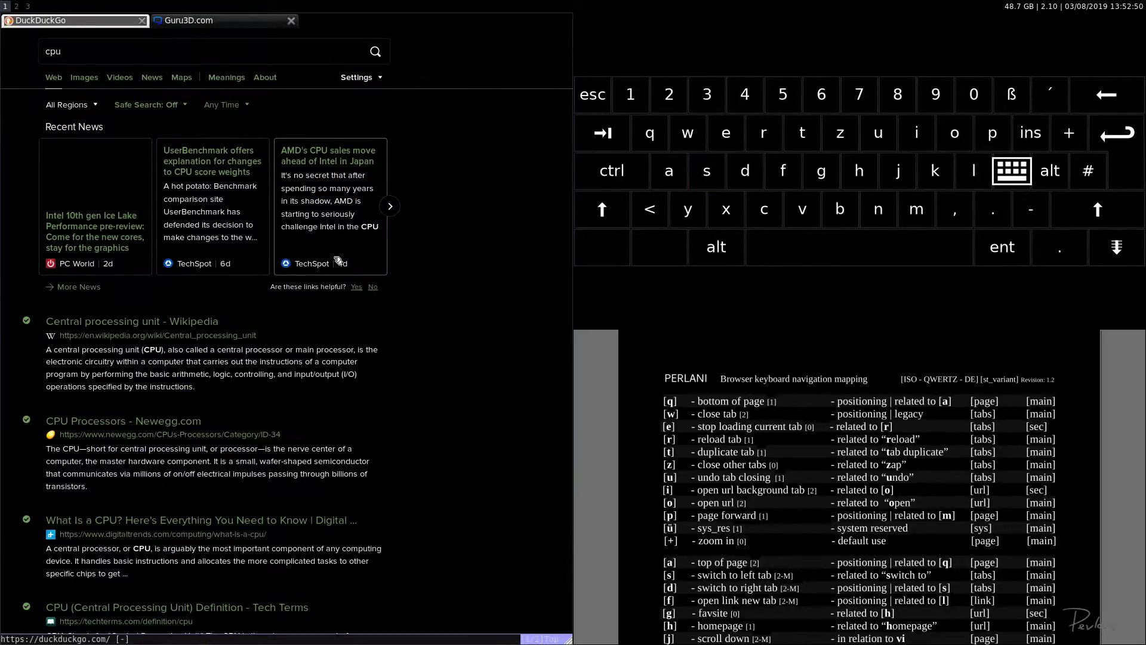
key("w")
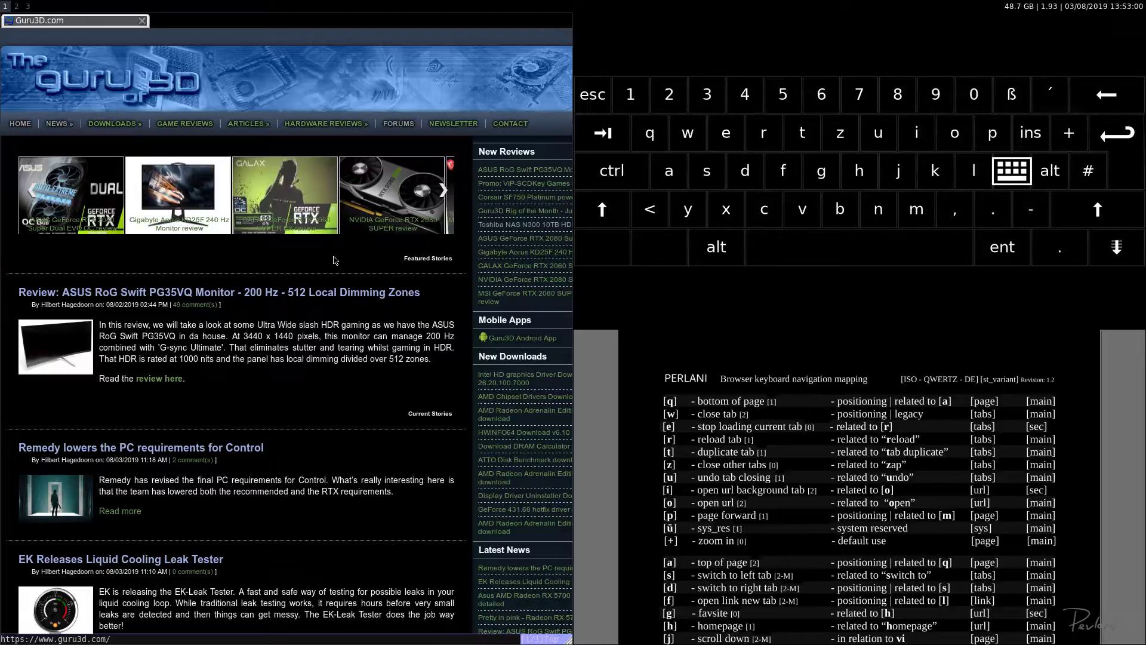
key("r")
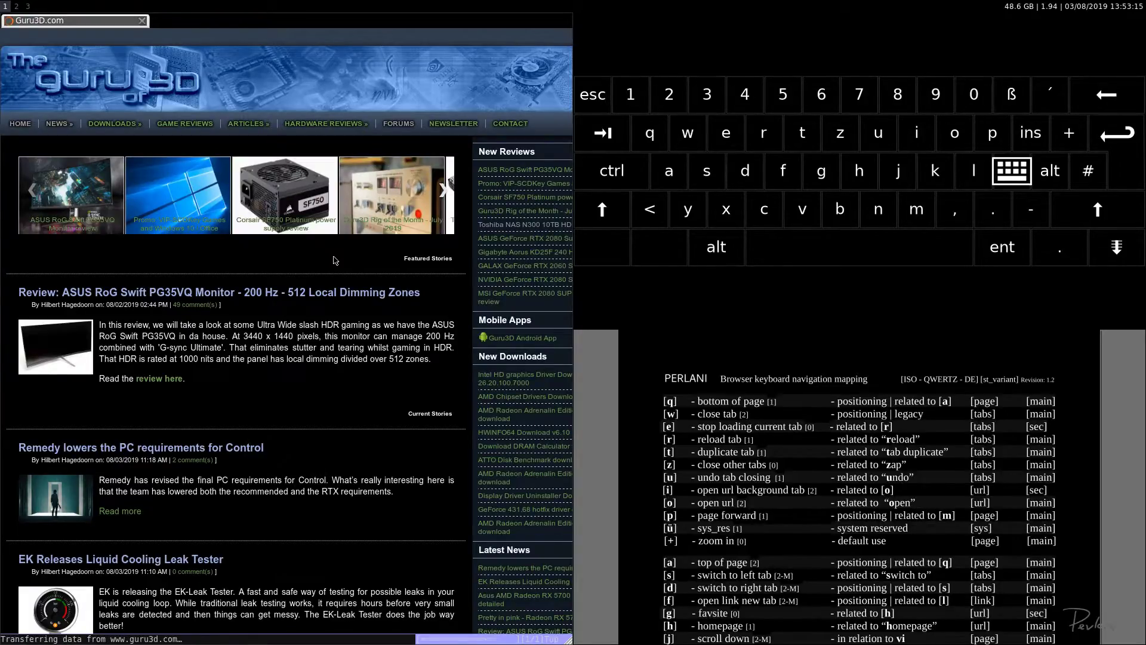
Step: Return to the browser homepage and close the duplicates made from its tab
key("h")
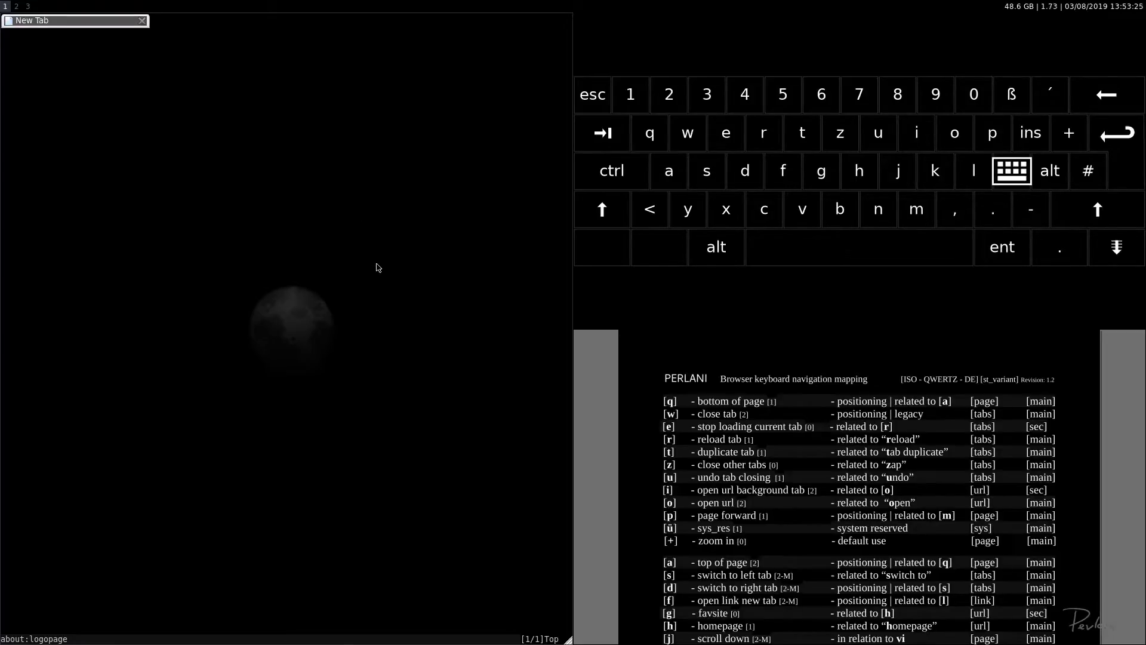
key("t")
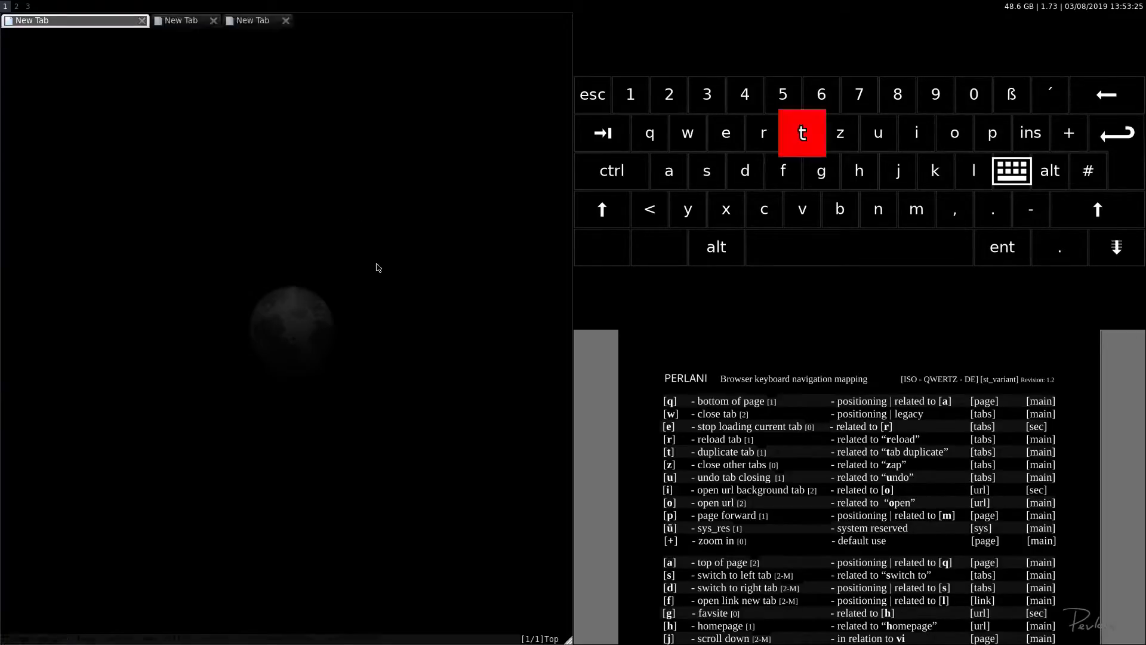
key("w")
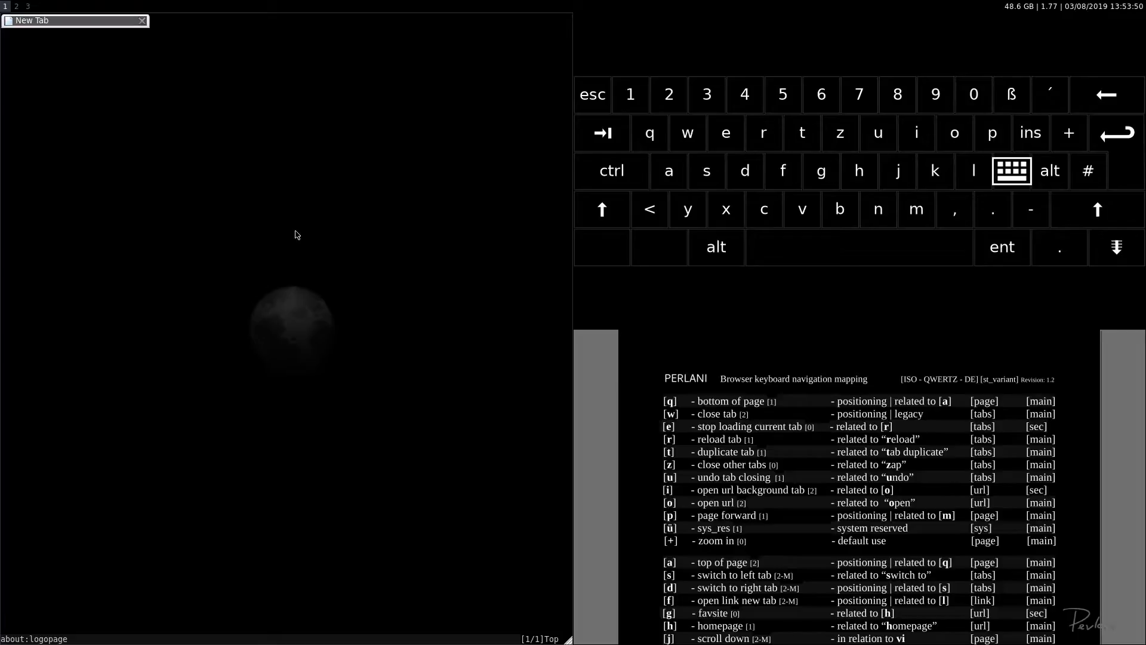
Step: Open guru3d.com in the current tab
key("o")
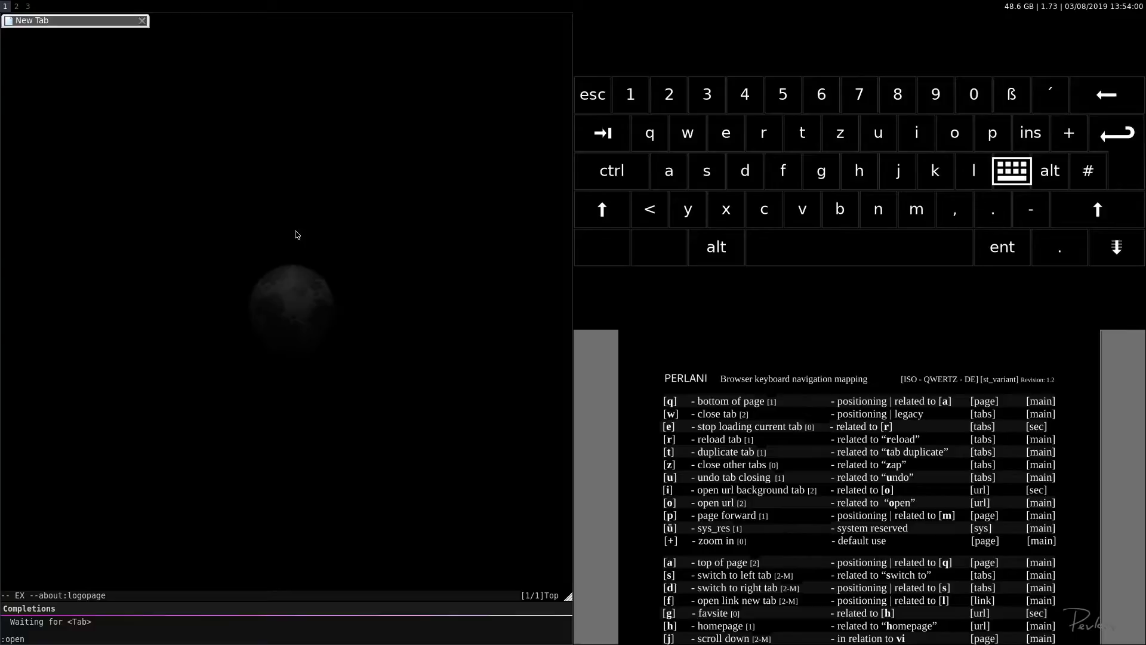
type("guard.com")
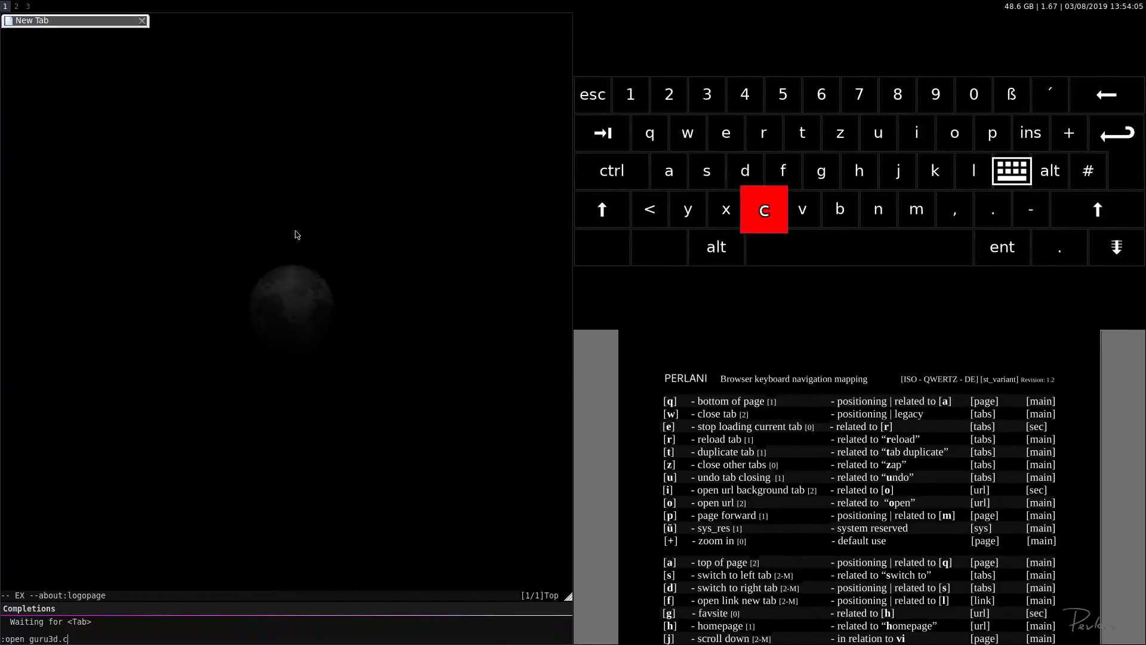
key("Return")
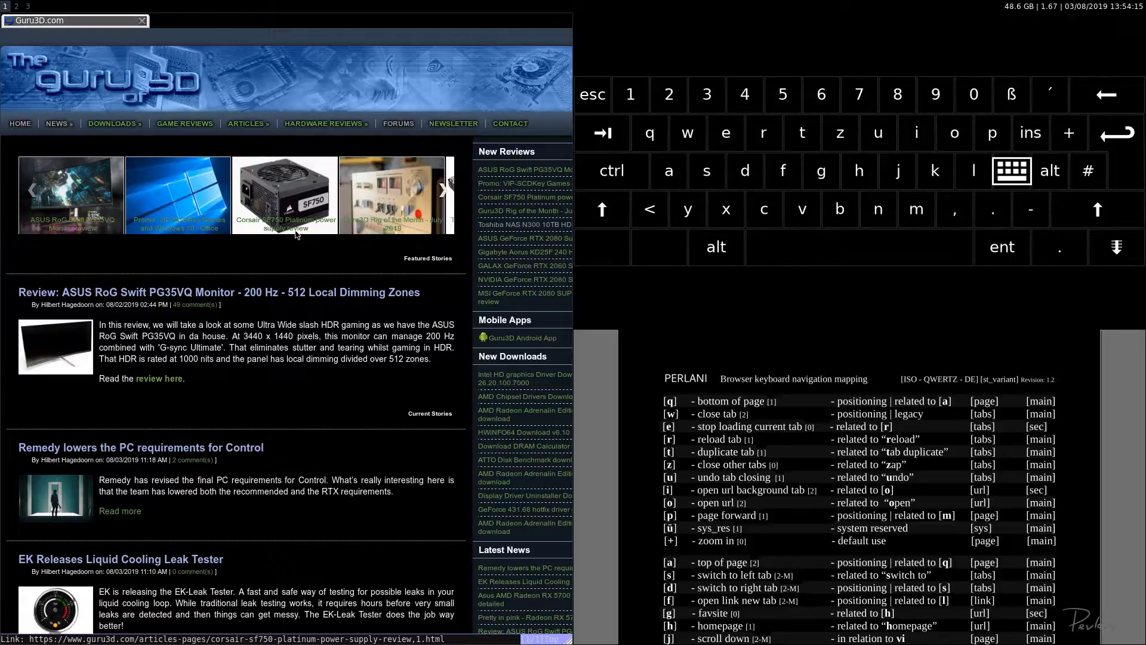
Step: Open guru3d.com in an additional new tab
key("t")
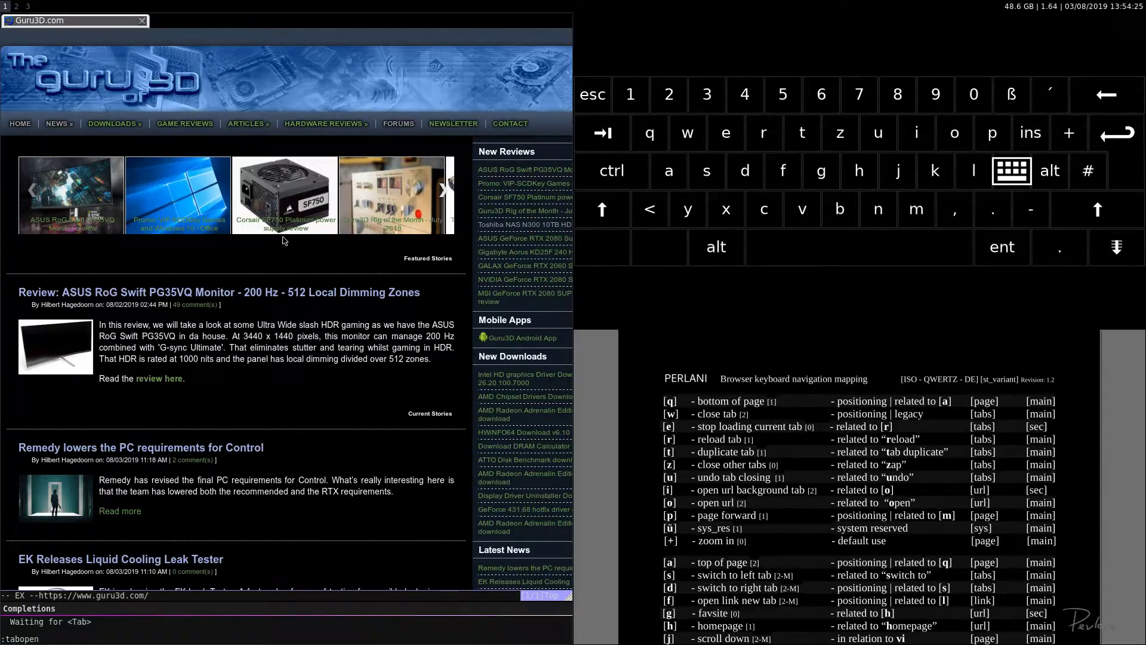
type("gur")
key("BackSpace")
type("eu")
key("BackSpace")
key("BackSpace")
type("ru3d.com")
key("Return")
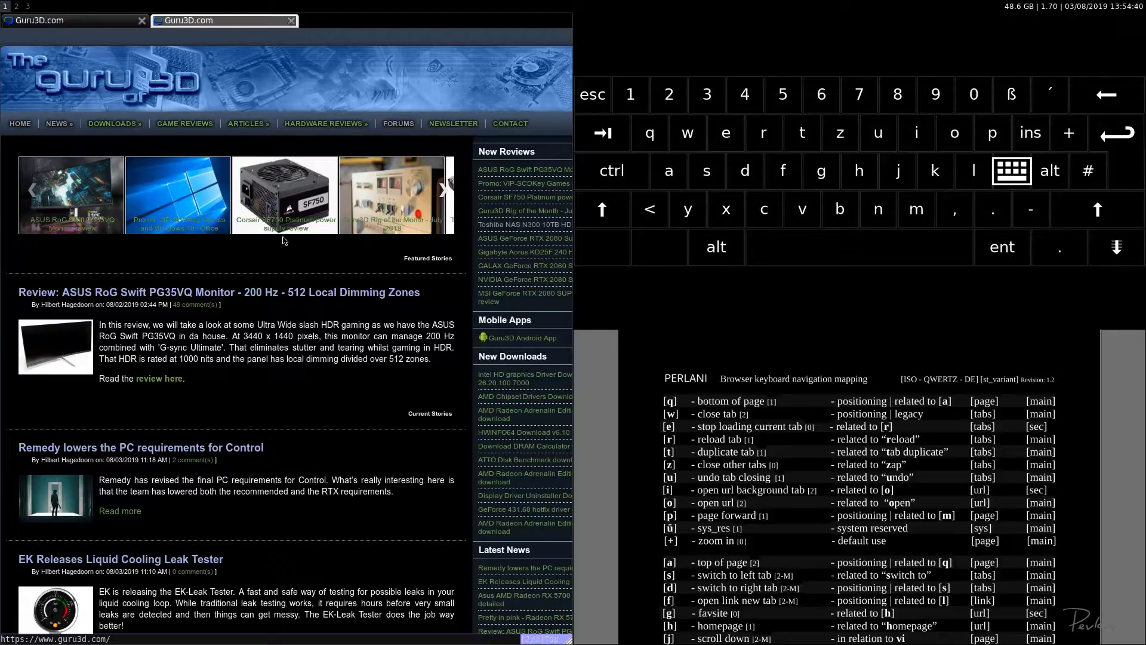
Step: Switch to the first Guru3D tab and back, and open the Toshiba NAS N300 10TB HDD review link
key("s")
key("d")
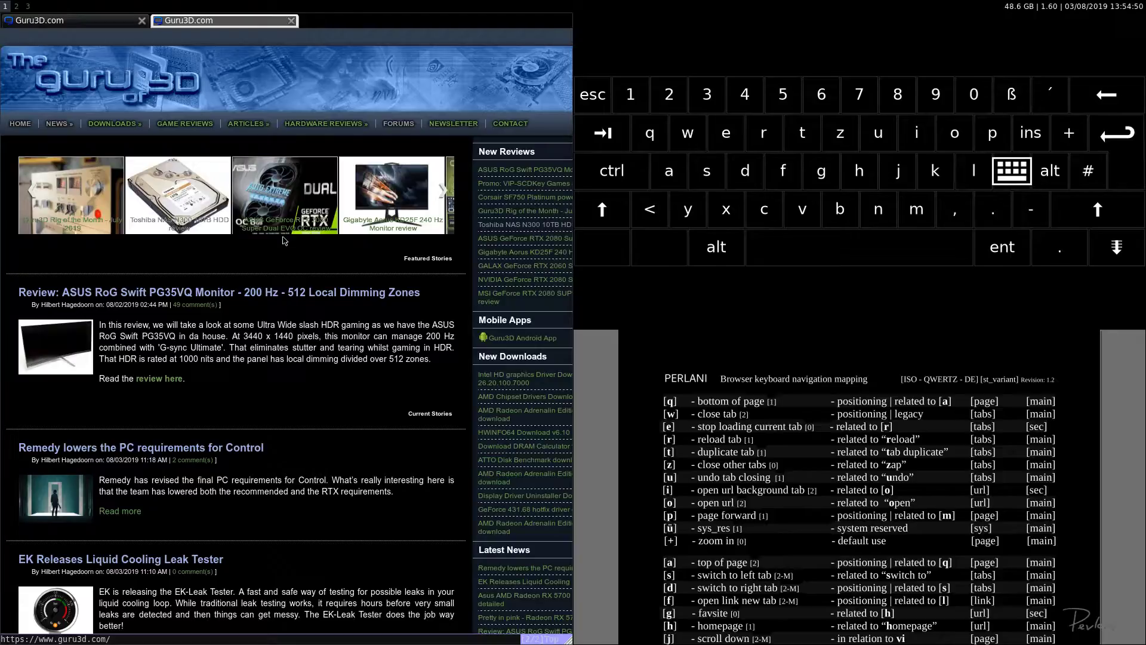
key("f")
key("j")
key("i")
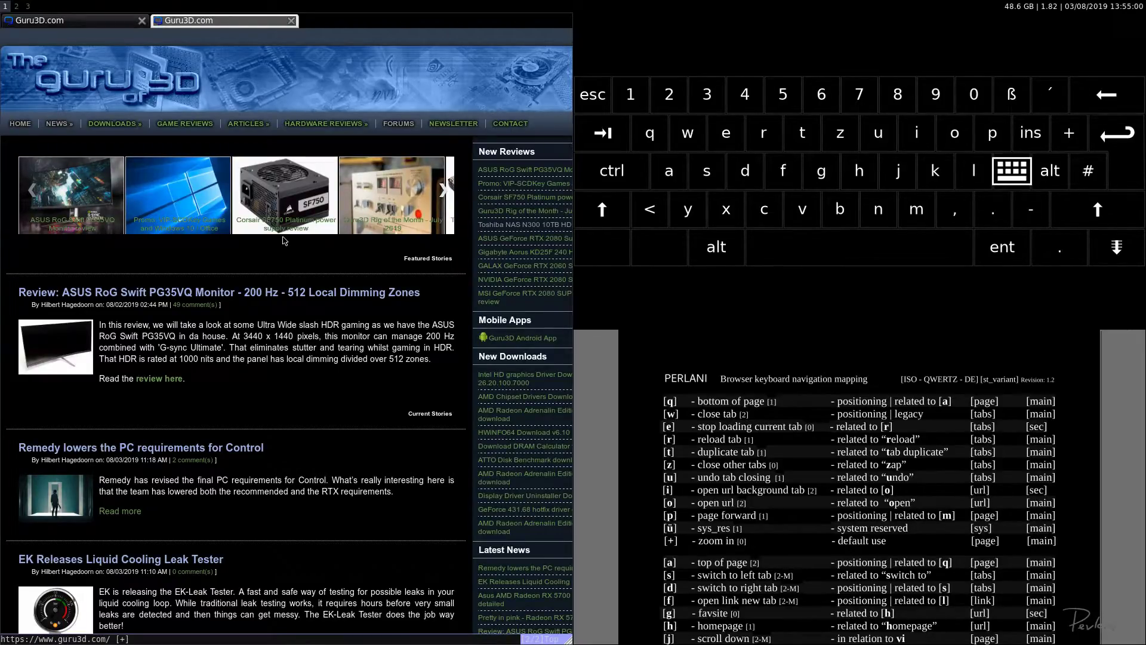
Step: Go forward to the Toshiba NAS N300 review and back to the Guru3D front page, twice
key("p")
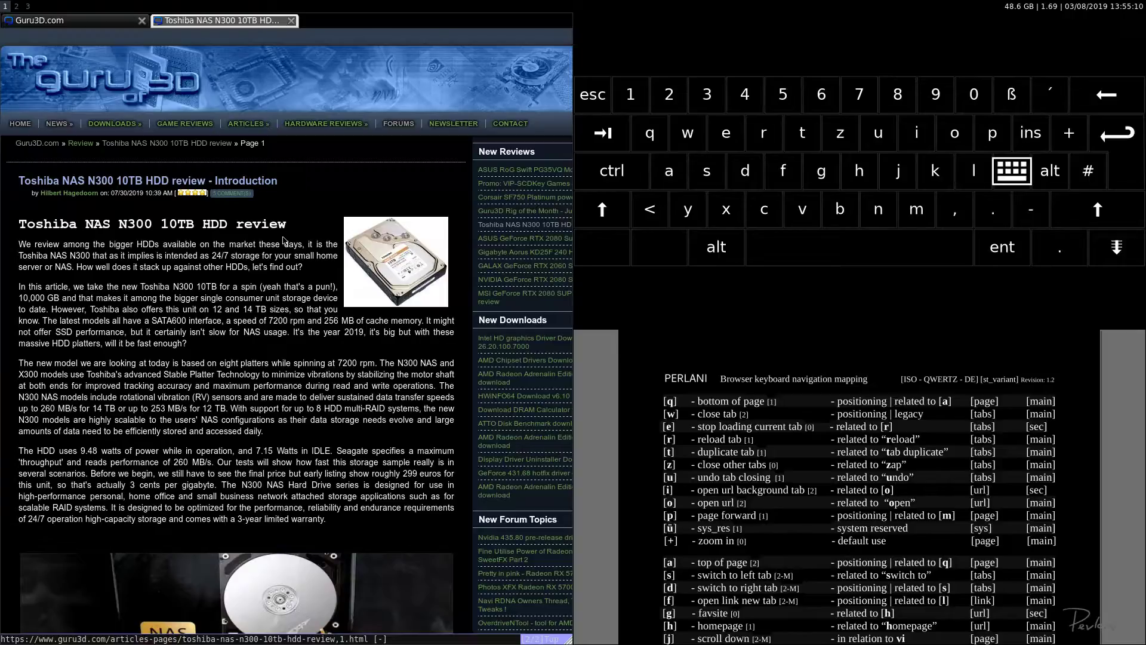
key("m")
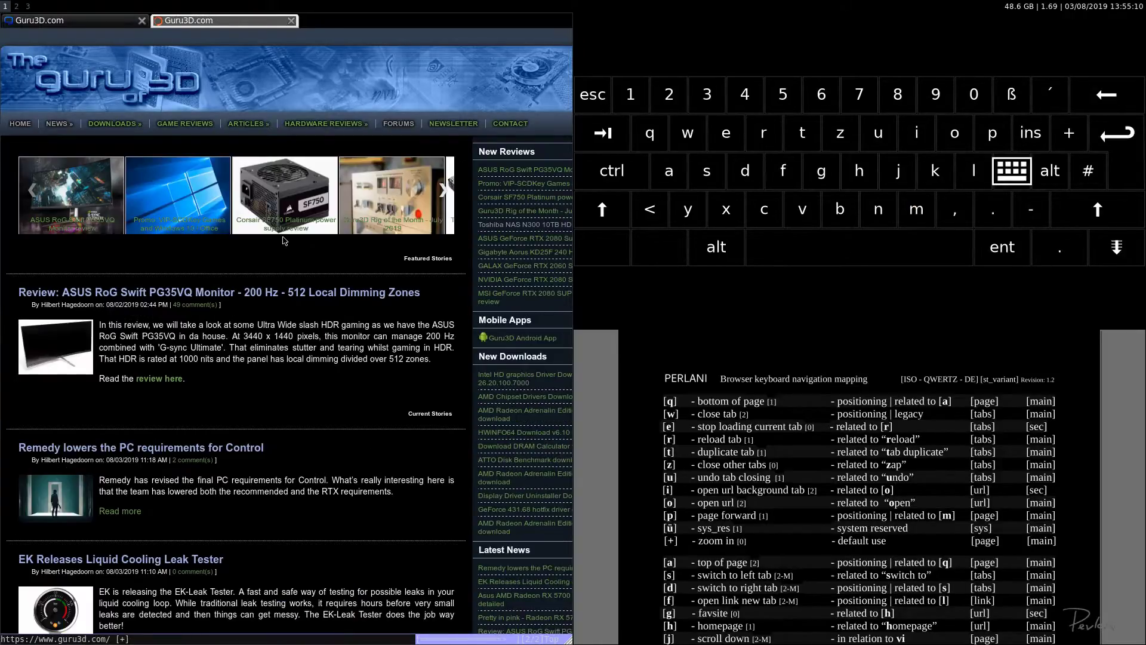
key("p")
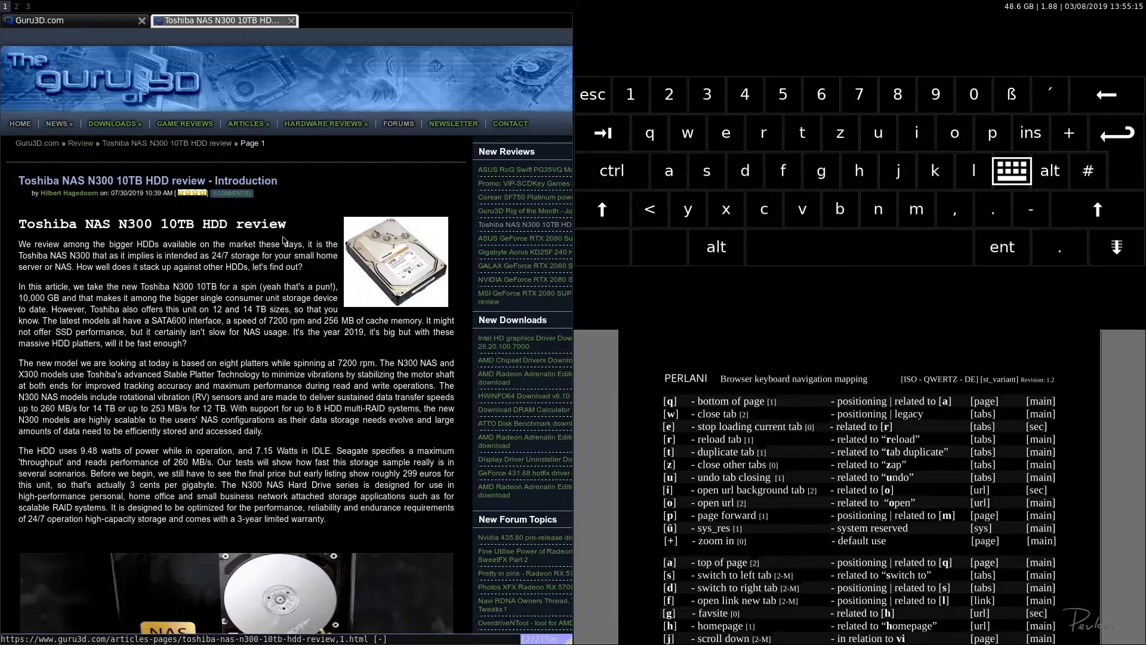
key("m")
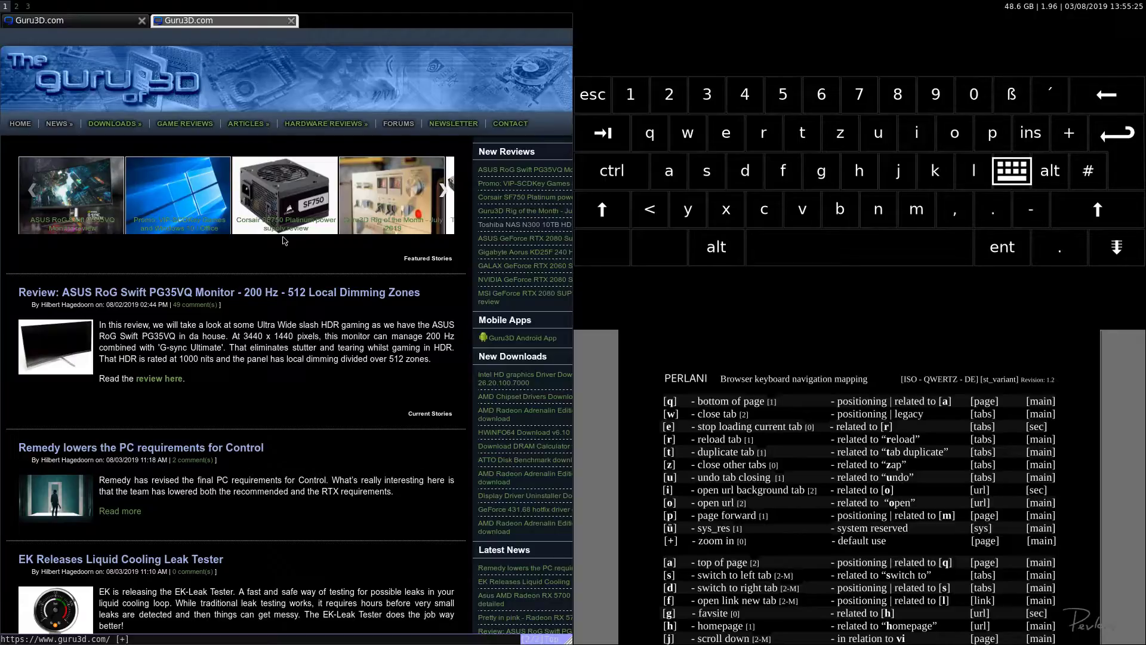
Step: Bring the mapping table's lower key rows into view and jump between the bottom and top of the Guru3D page
scroll(618, 451, "down", 5)
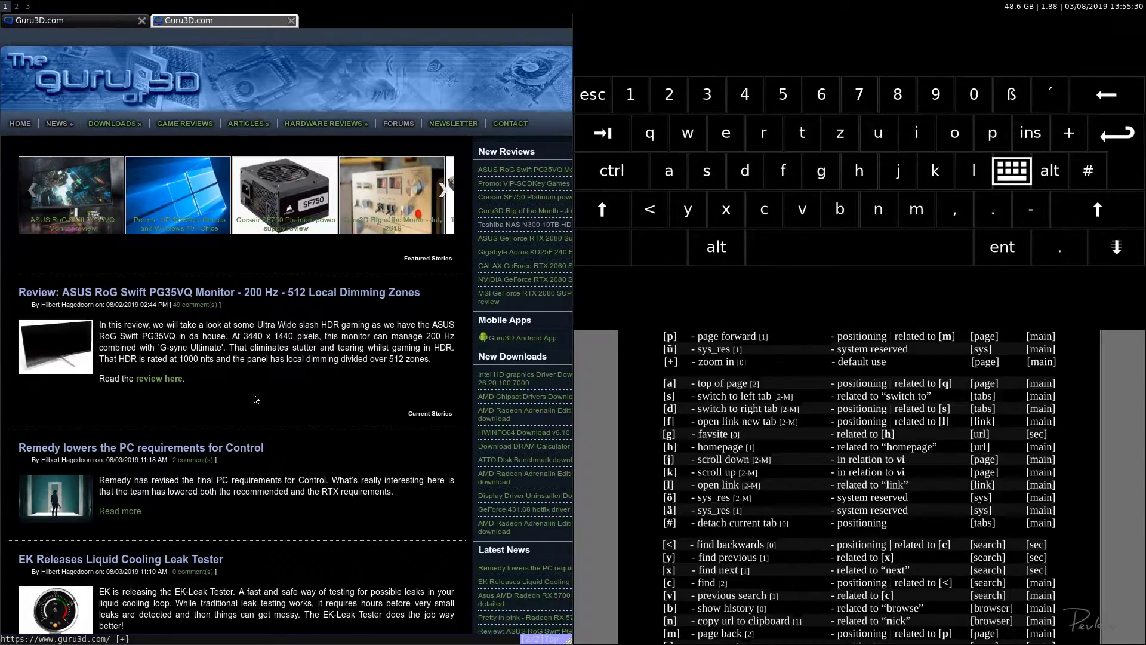
key("a")
key("q")
key("a")
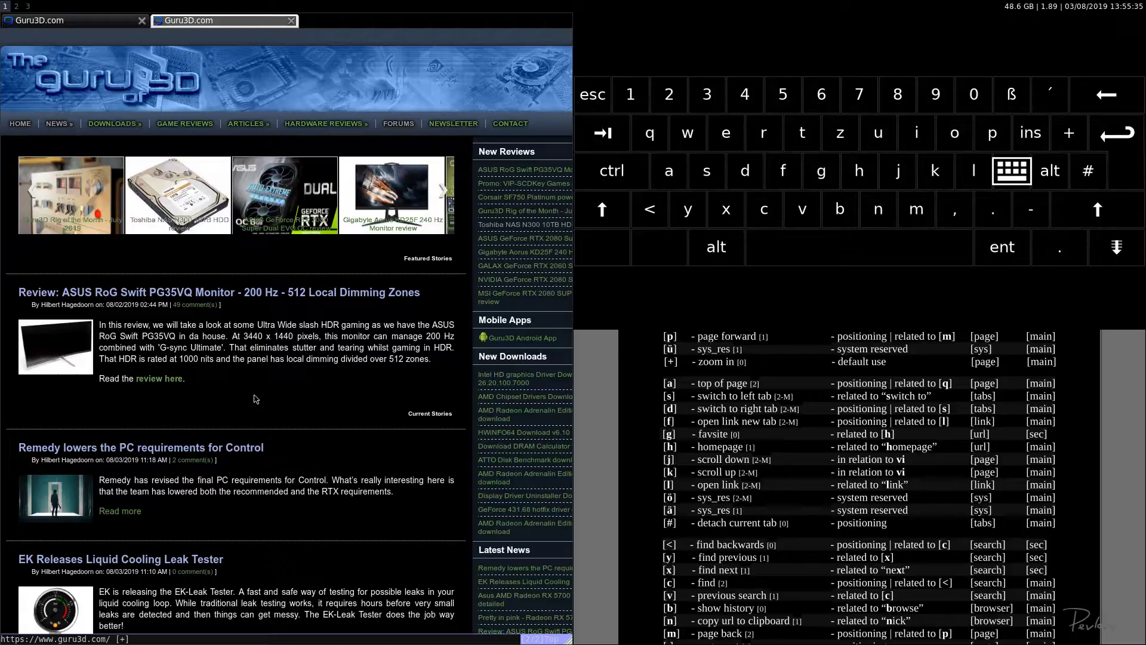
Step: Close the Guru3D tabs and duplicate the remaining blank tab four times
key("w")
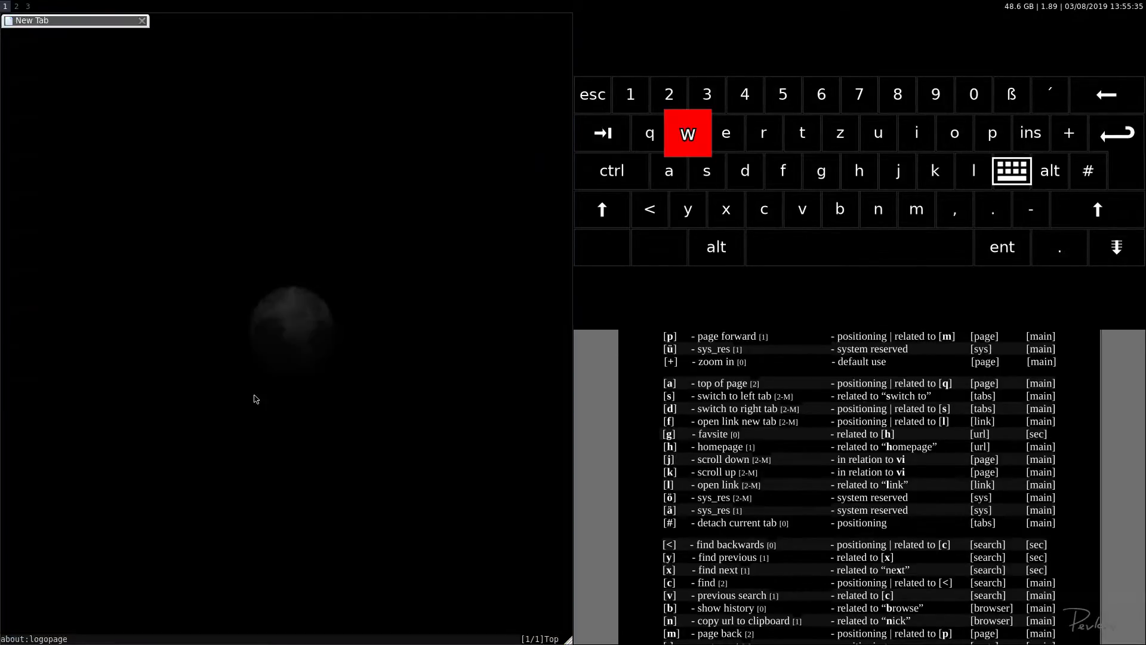
key("t")
key("t")
key("t")
key("t")
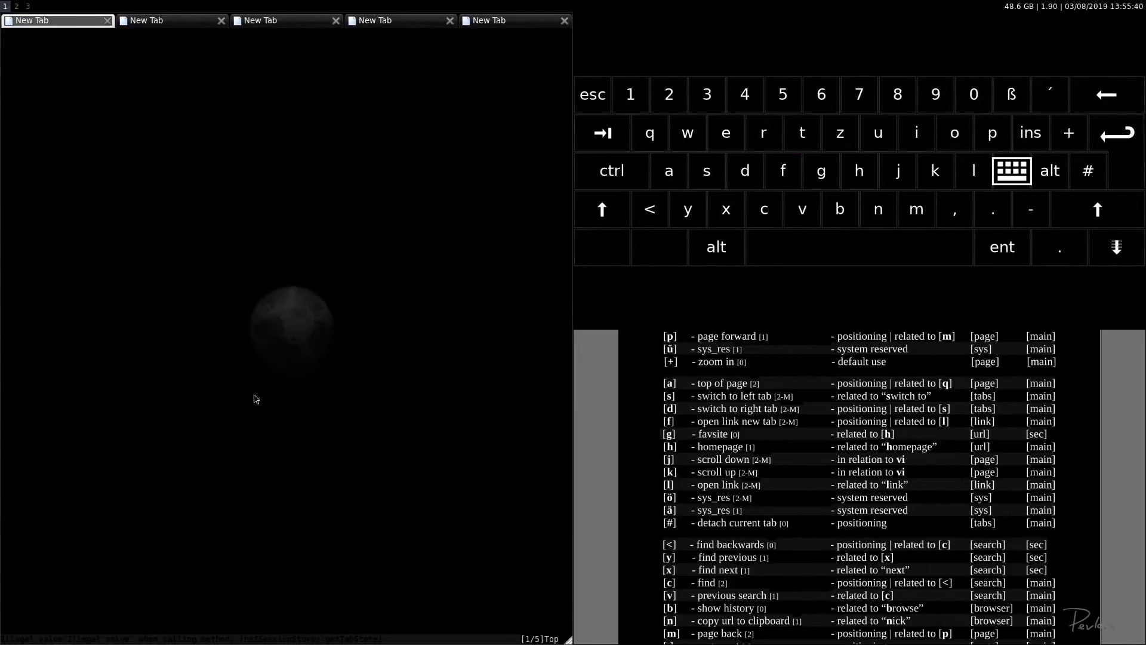
Step: Switch back and forth across the five blank tabs in both directions, finishing on the first tab
key("d")
key("s")
key("d")
key("d")
key("d")
key("d")
key("s")
key("d")
key("s")
key("s")
key("s")
key("s")
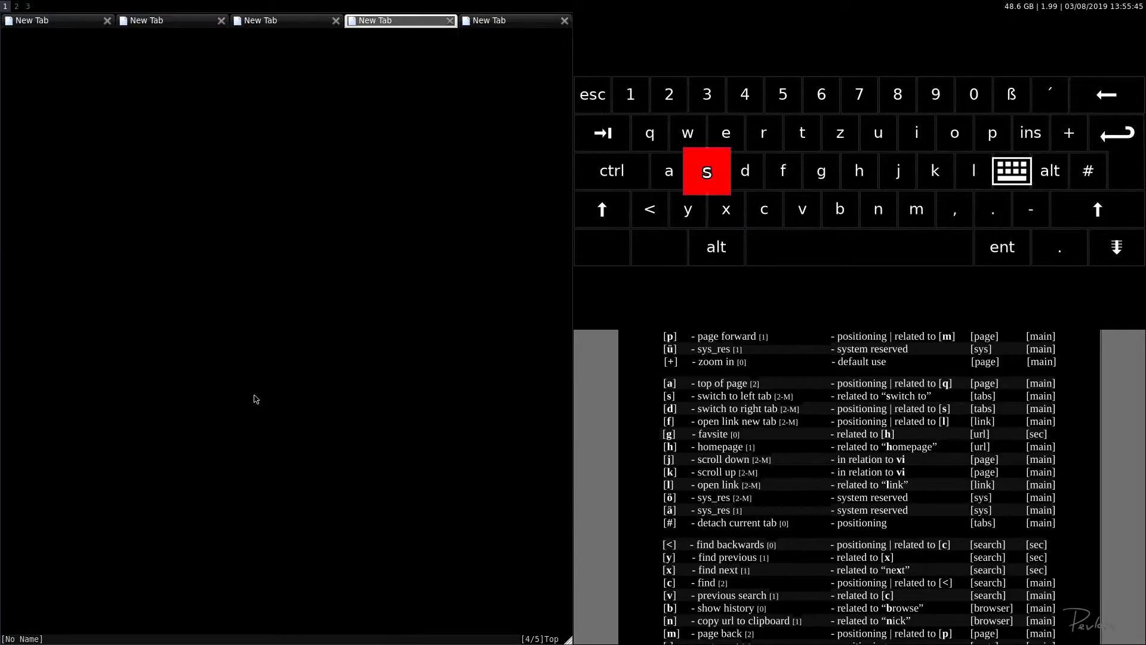
key("d")
key("d")
key("d")
key("d")
key("s")
key("s")
key("s")
key("s")
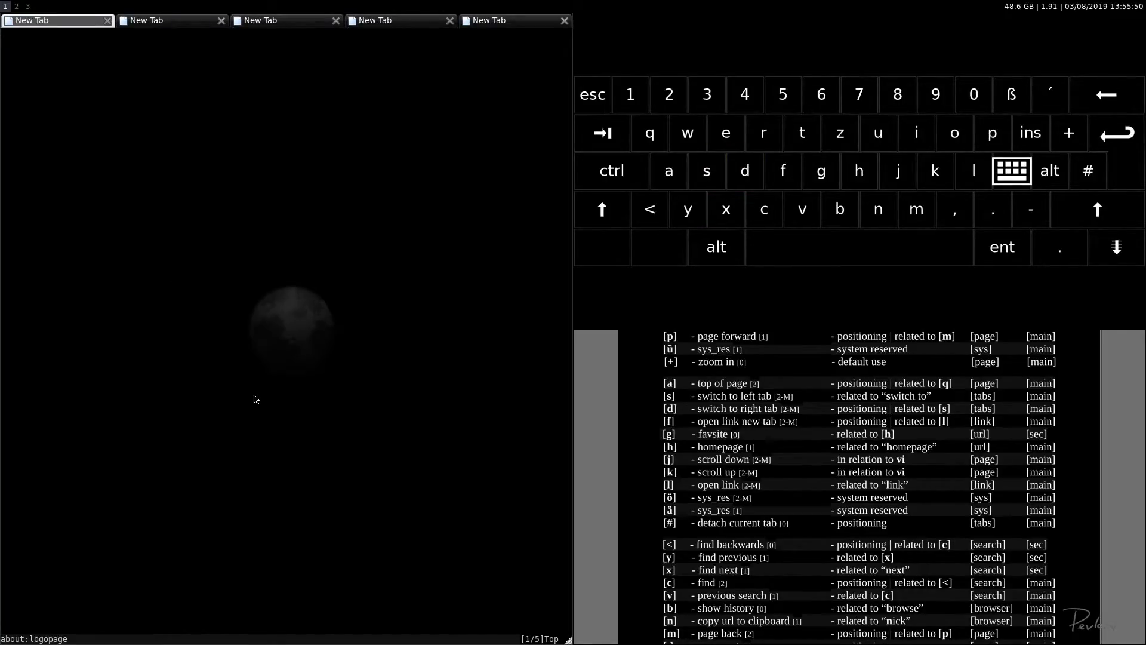
key("d")
key("d")
key("d")
key("d")
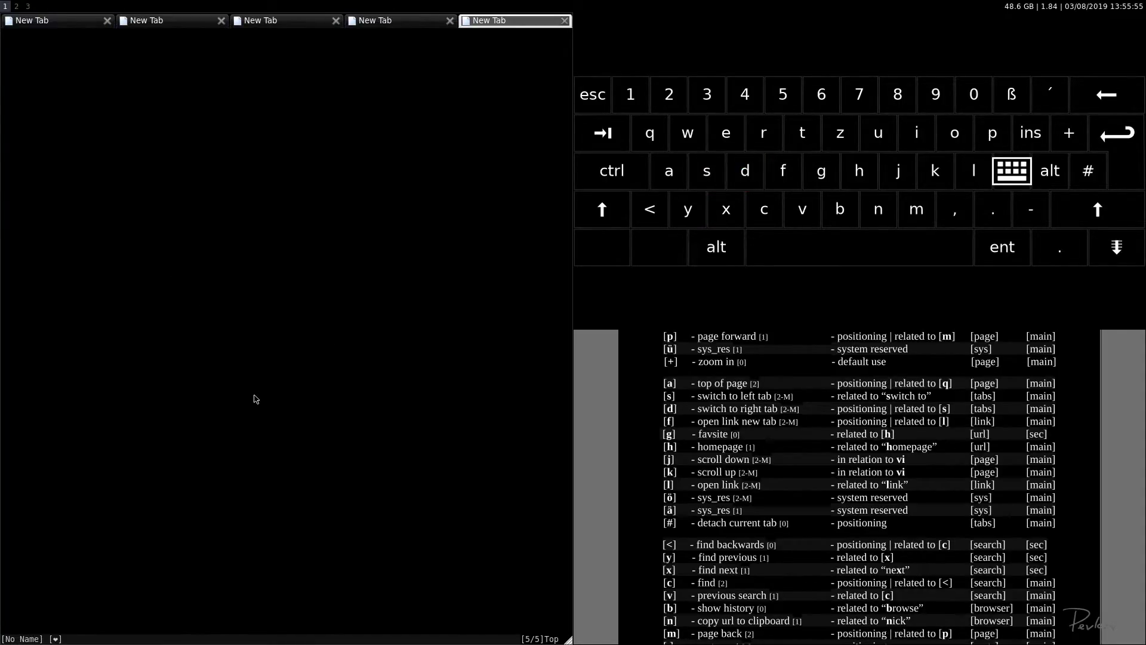
key("s")
key("s")
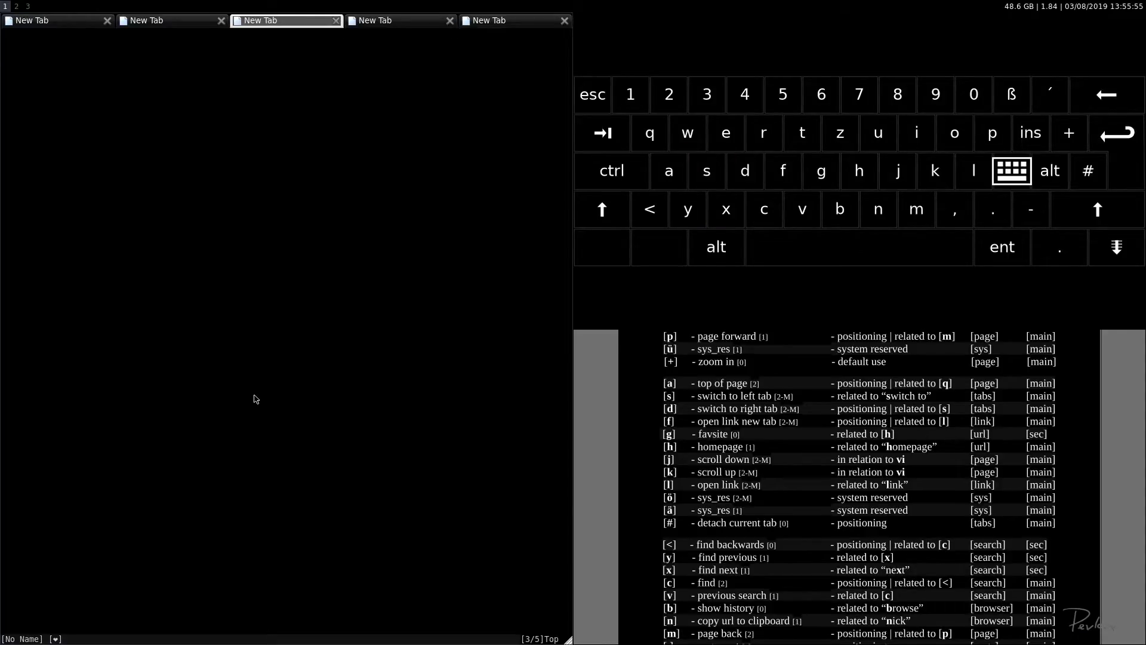
key("s")
key("s")
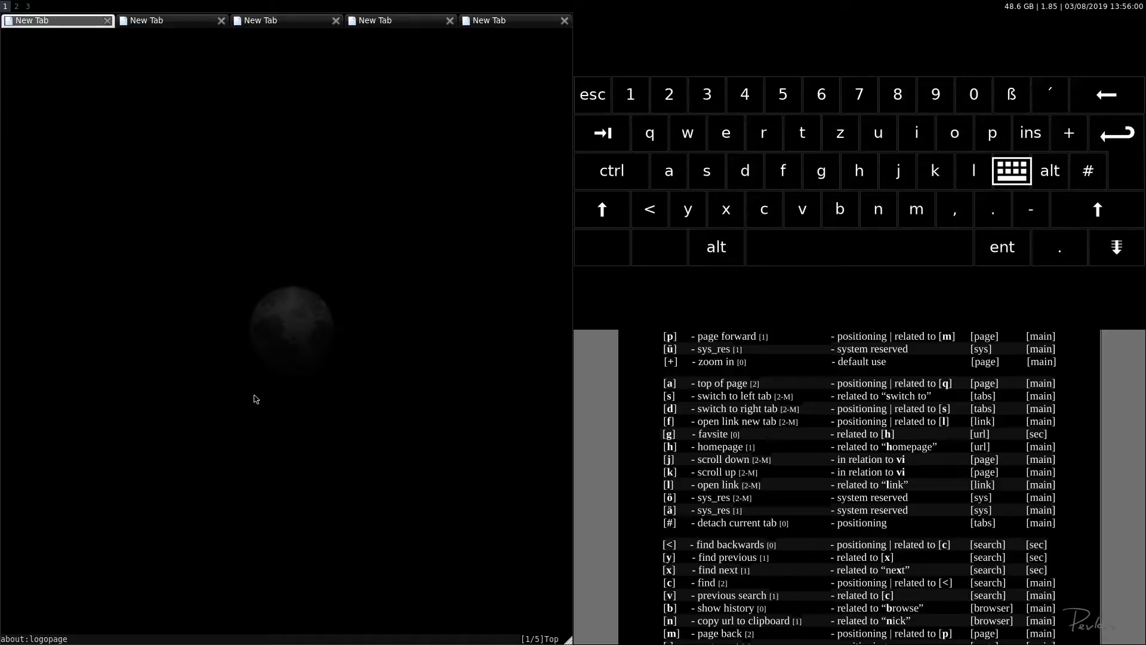
Step: Open guru3d.com in the current tab and its Toshiba NAS N300 10TB HDD review link in a background tab
type("open guru")
key("BackSpace")
type("u3d.com")
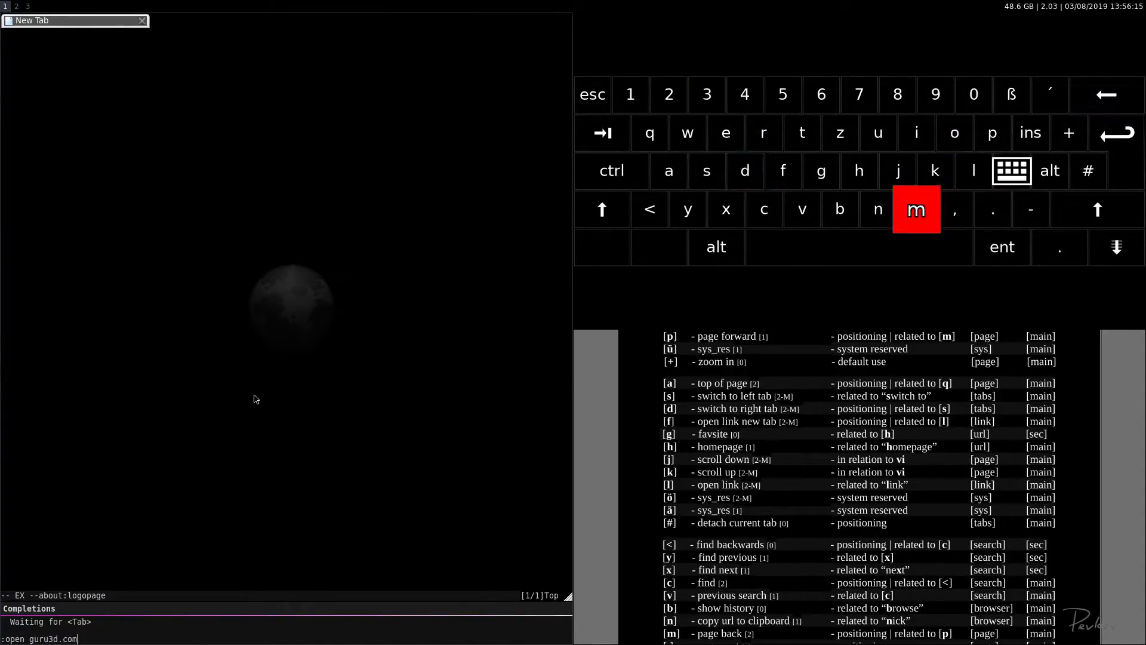
key("Return")
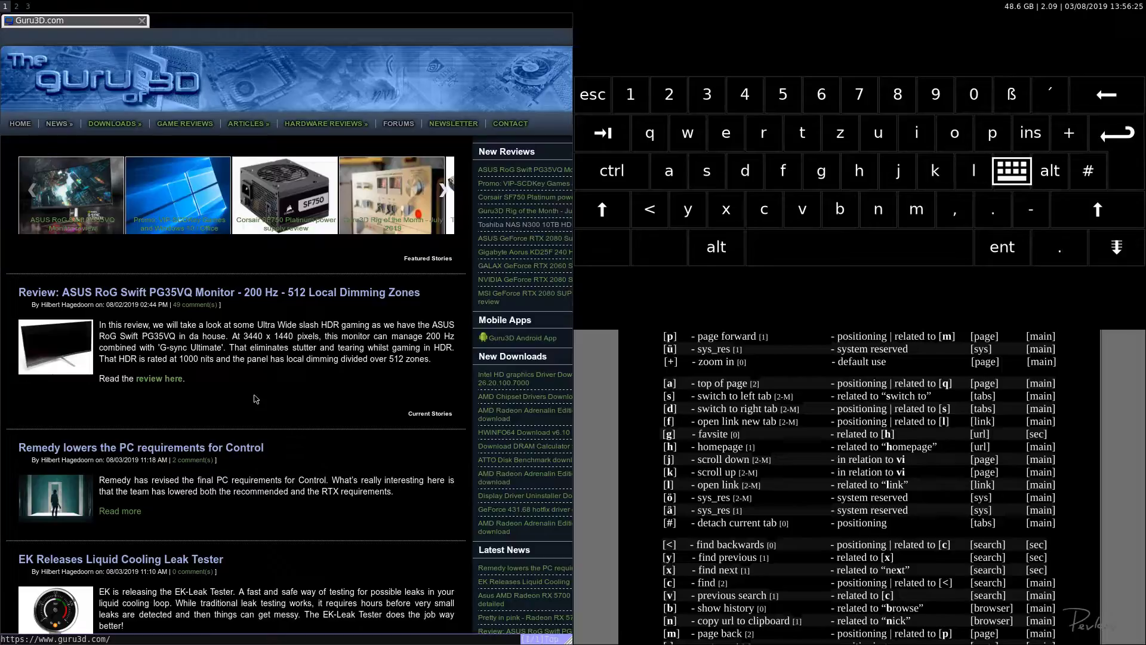
key("q")
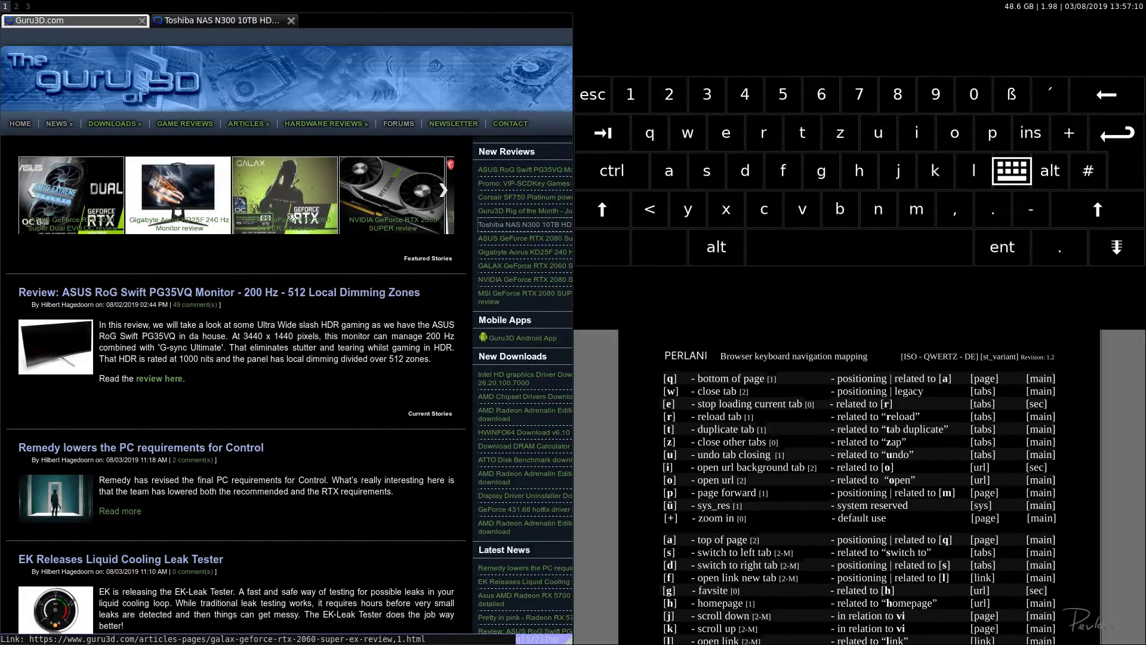
Step: Load the DuckDuckGo homepage in the Guru3D tab and return to Guru3D as the favourite site
key("h")
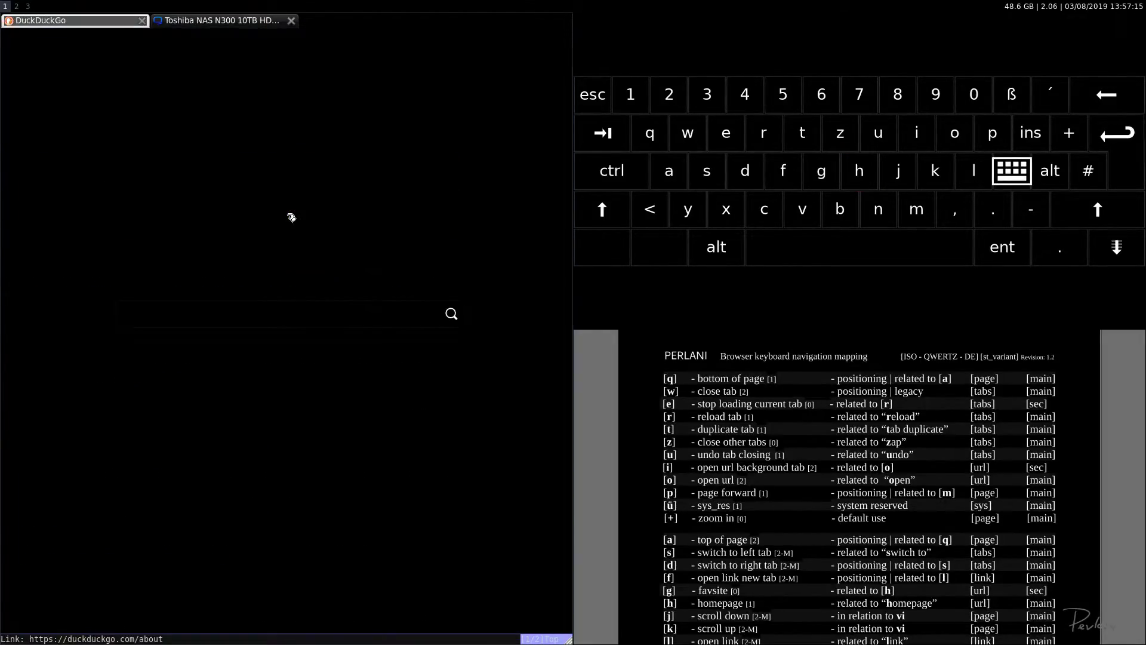
key("g")
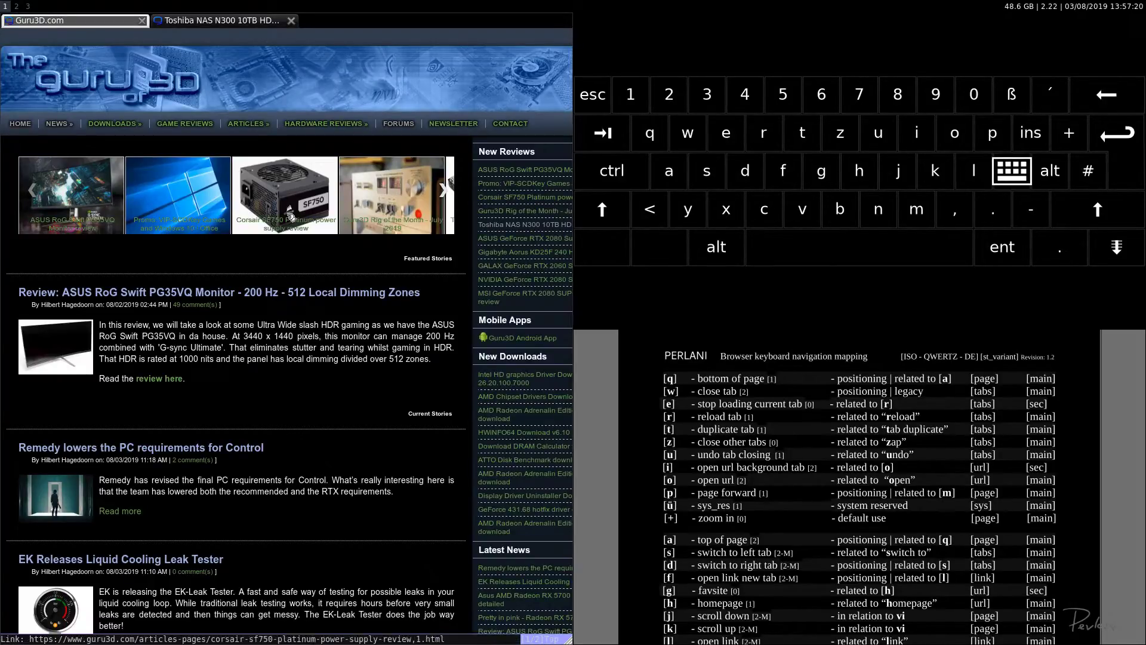
Step: Scroll the Guru3D front page down and up in repeated increments and return to the top of the page
key("j")
key("j")
key("j")
key("j")
key("j")
key("j")
key("j")
key("j")
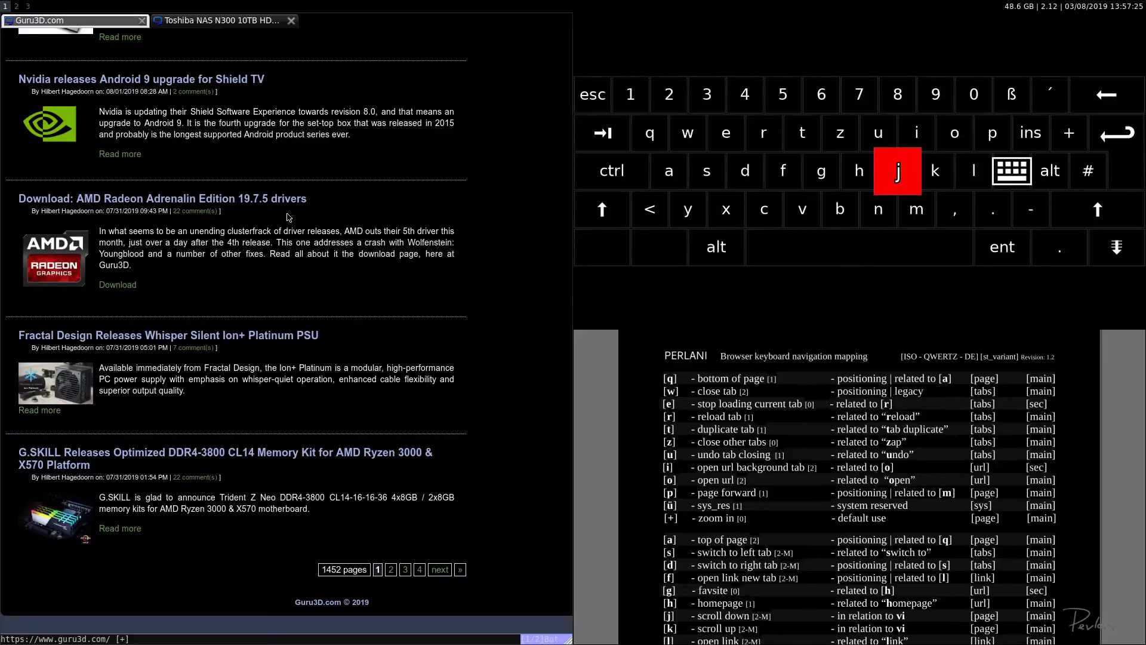
key("k")
key("k")
key("k")
key("k")
key("k")
key("k")
key("k")
key("k")
key("j")
key("j")
key("j")
key("j")
key("j")
key("j")
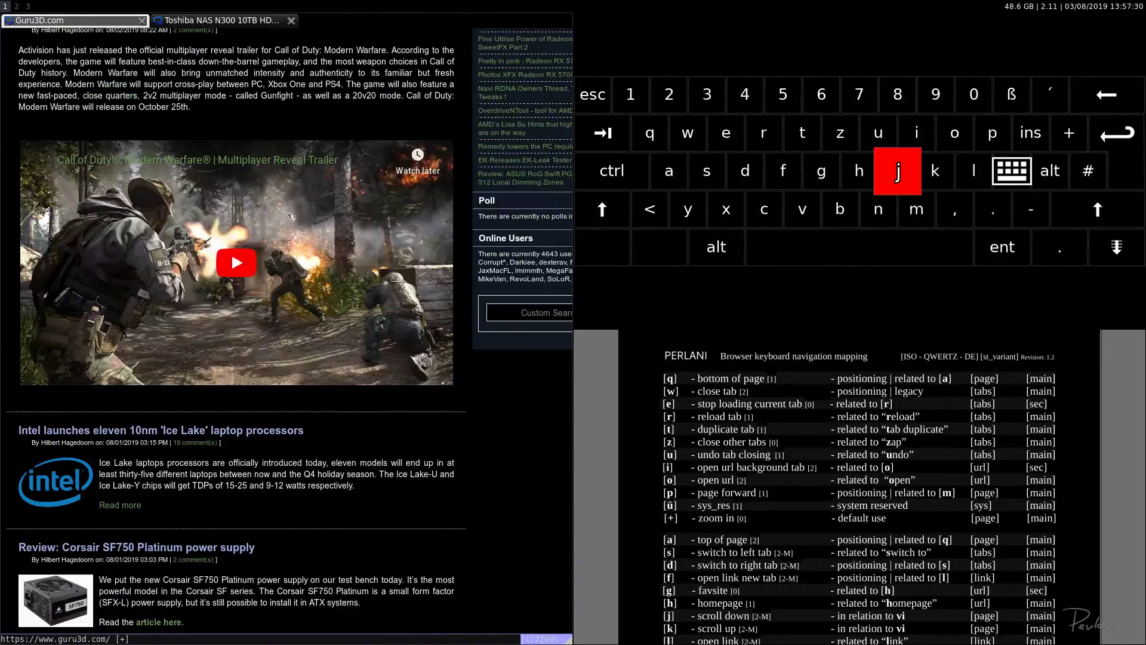
key("a")
Step: Follow the Toshiba NAS N300 review link in the current tab and go back to the Guru3D front page
key("l")
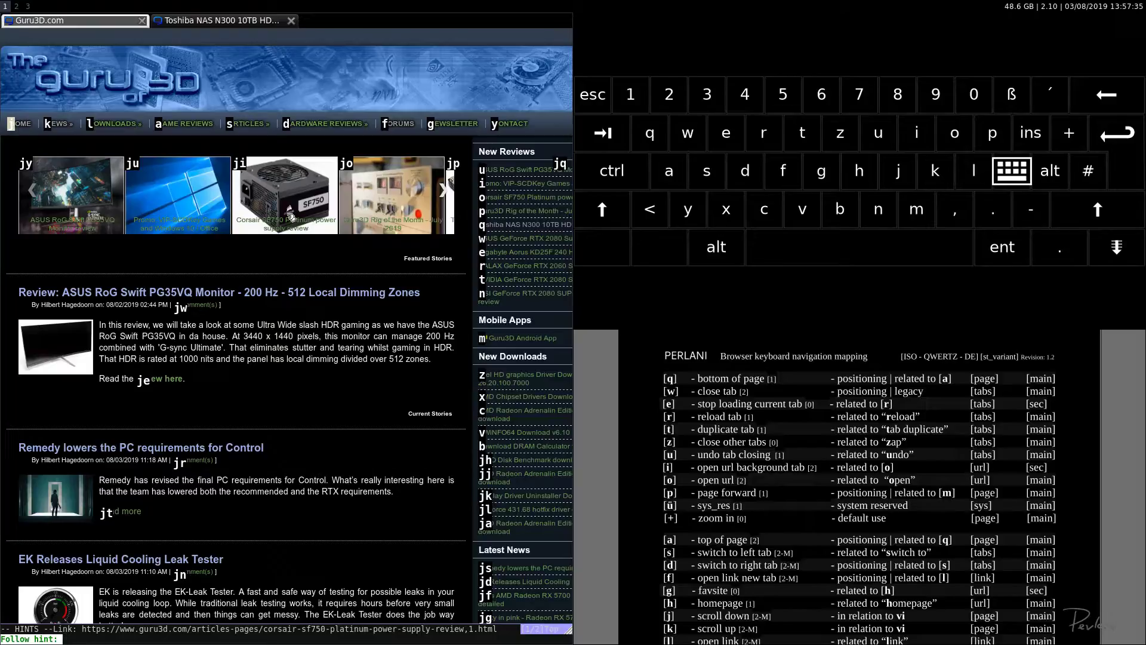
key("q")
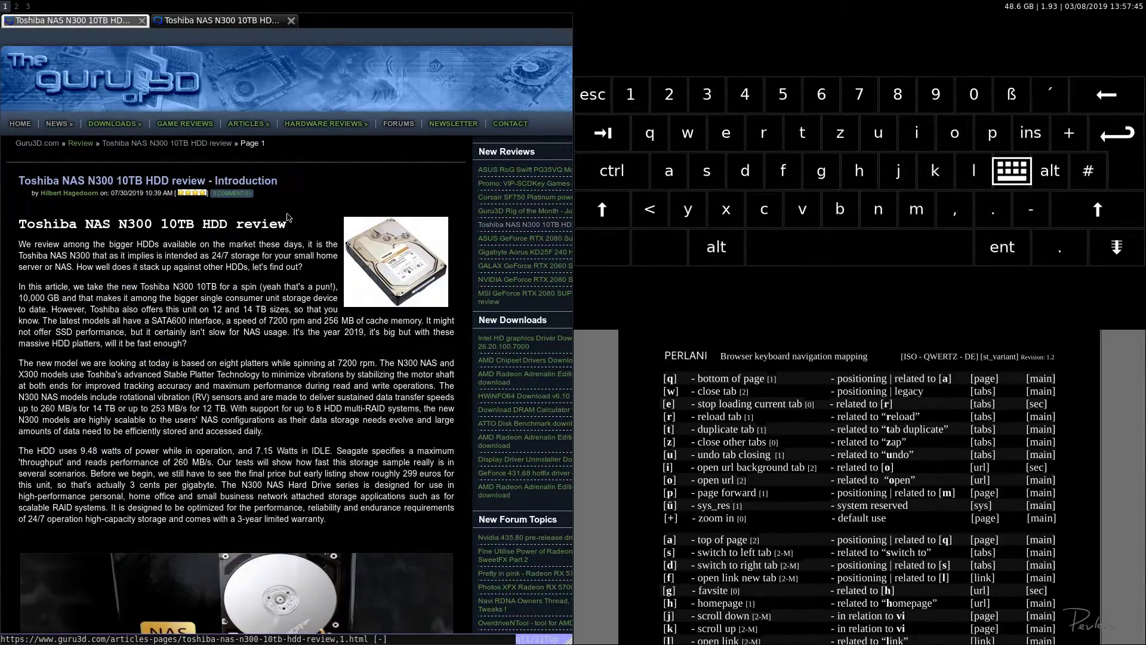
key("m")
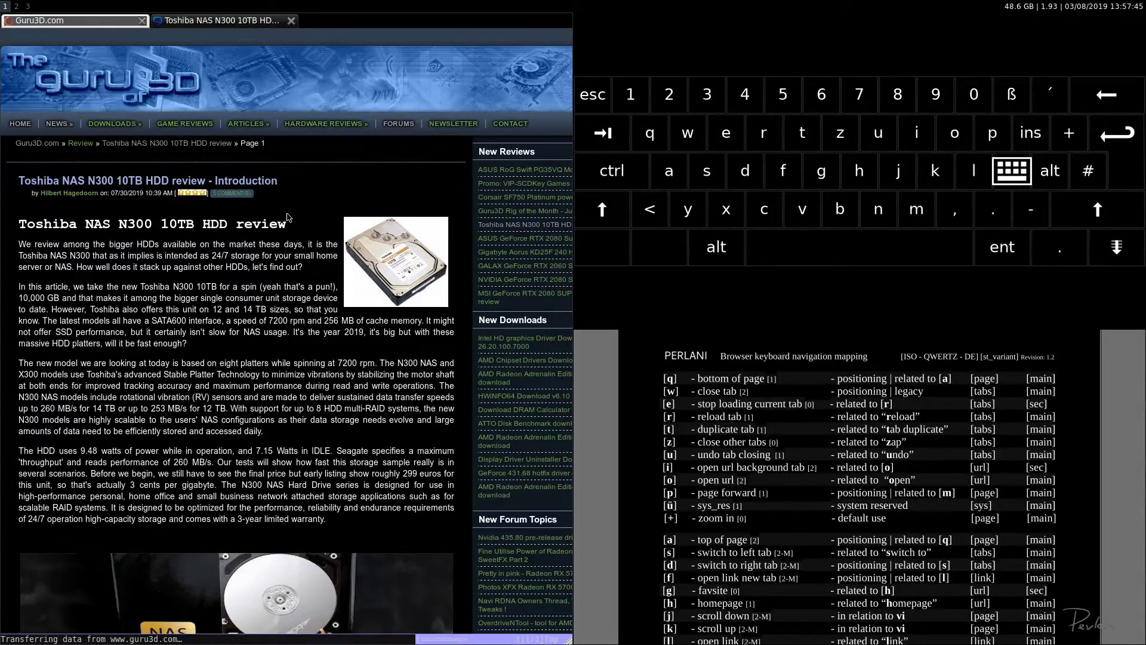
Step: Open the Toshiba NAS N300 review link in another background tab and also in the current tab
key("f")
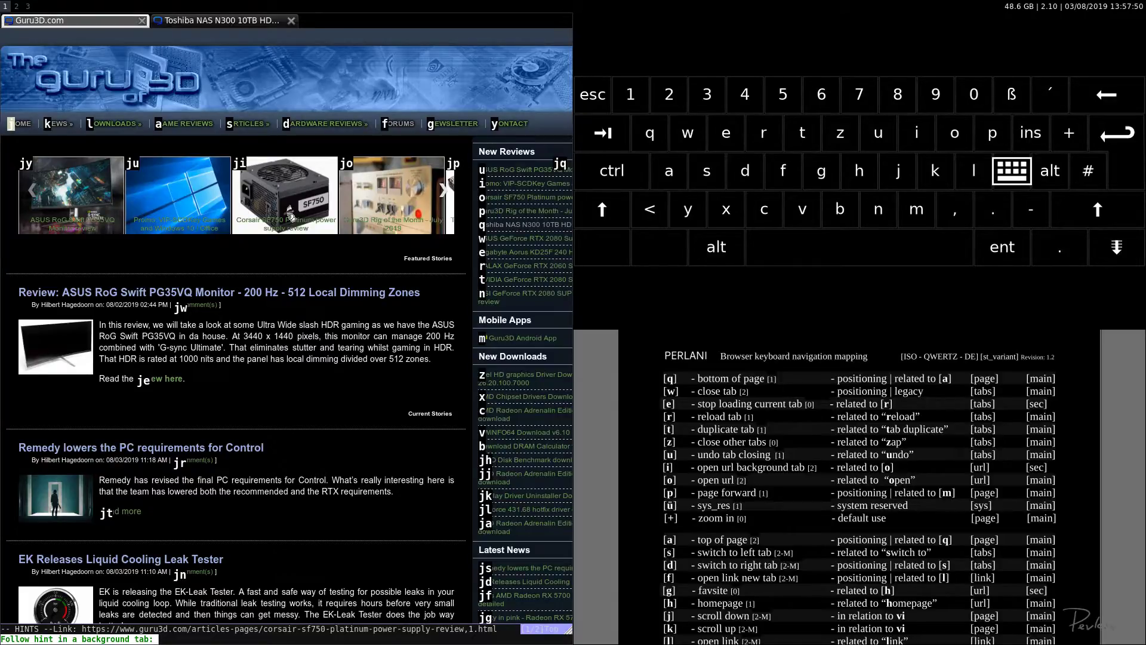
key("q")
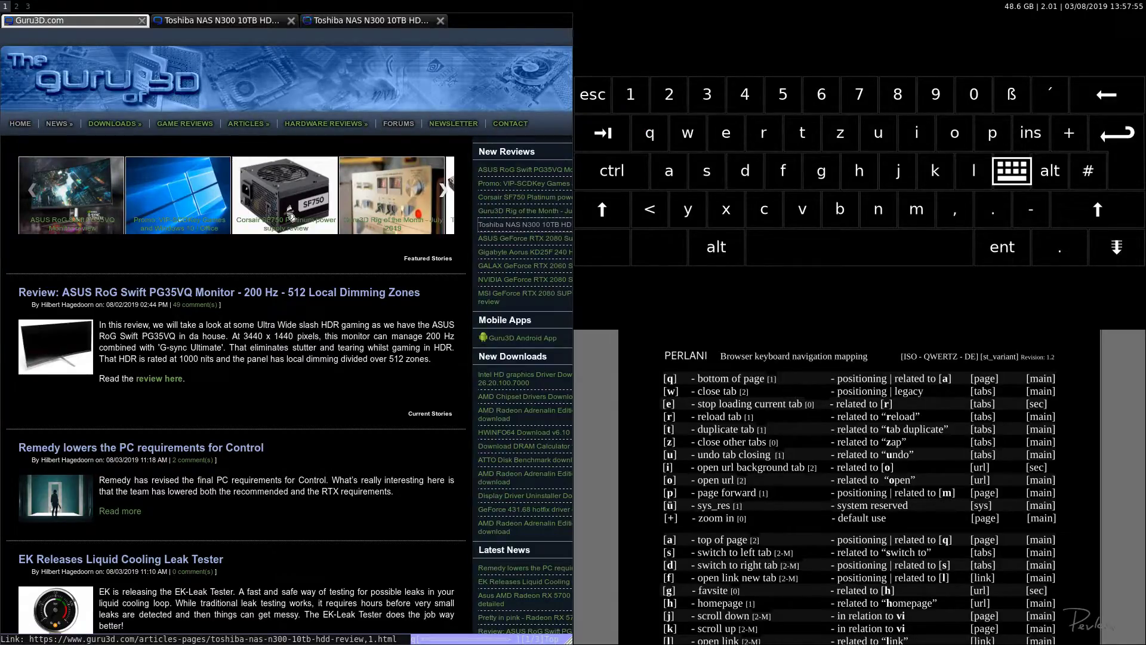
key("l")
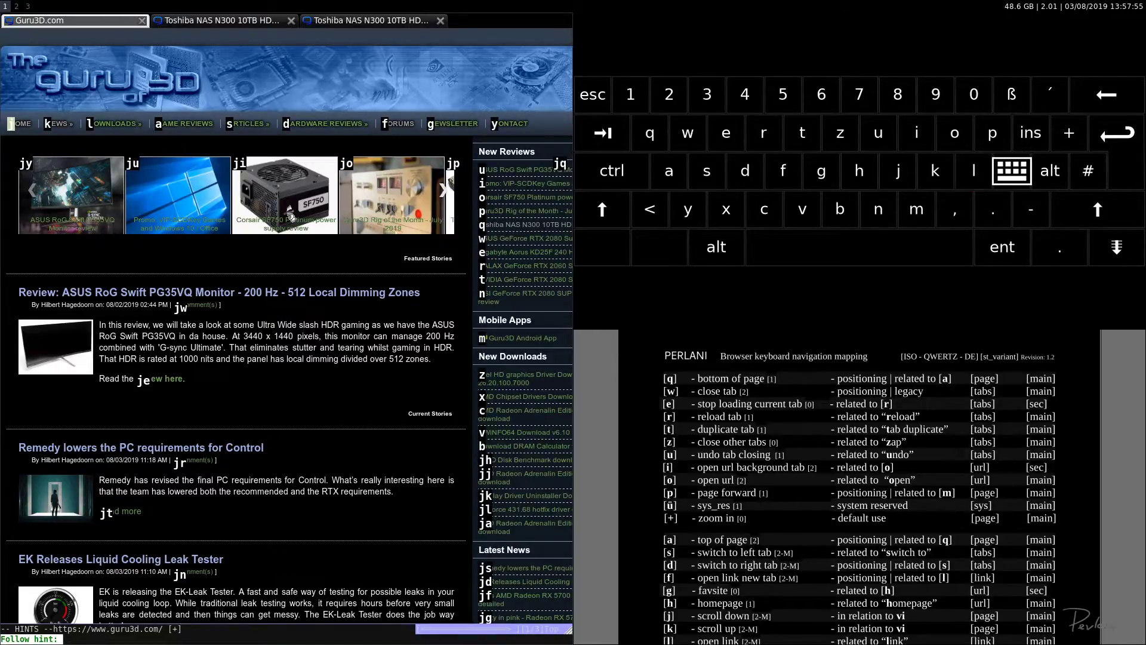
key("q")
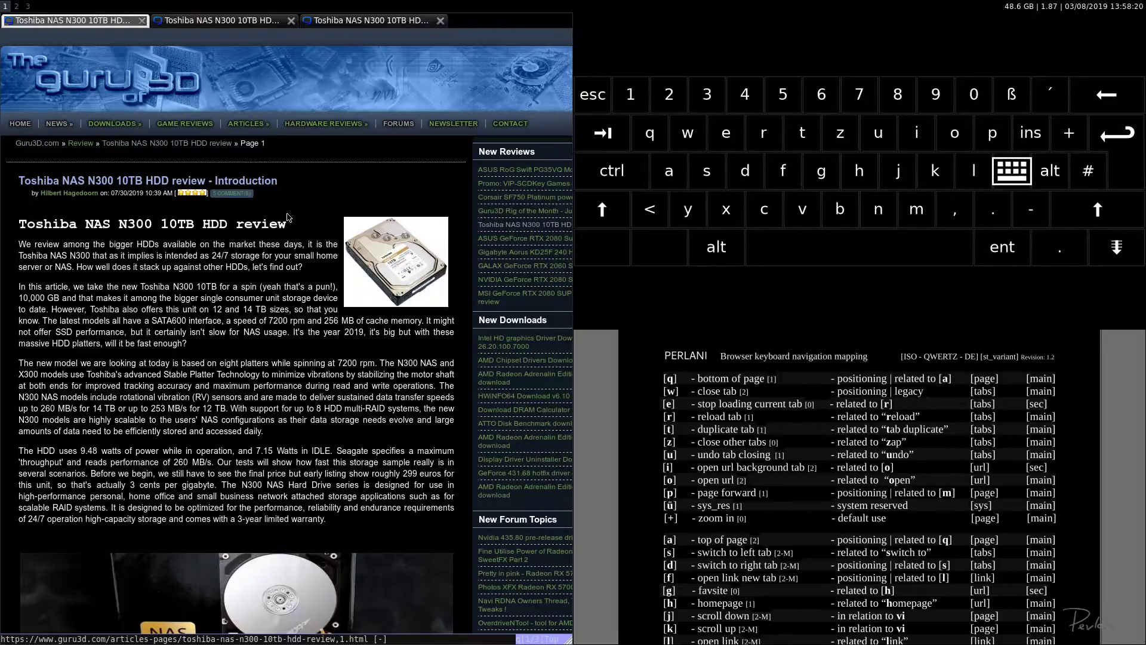
Step: Jump to the bottom and back to the top of the Toshiba review, and bring the mapping table's search commands into view
key("q")
key("a")
scroll(924, 478, "down", 8)
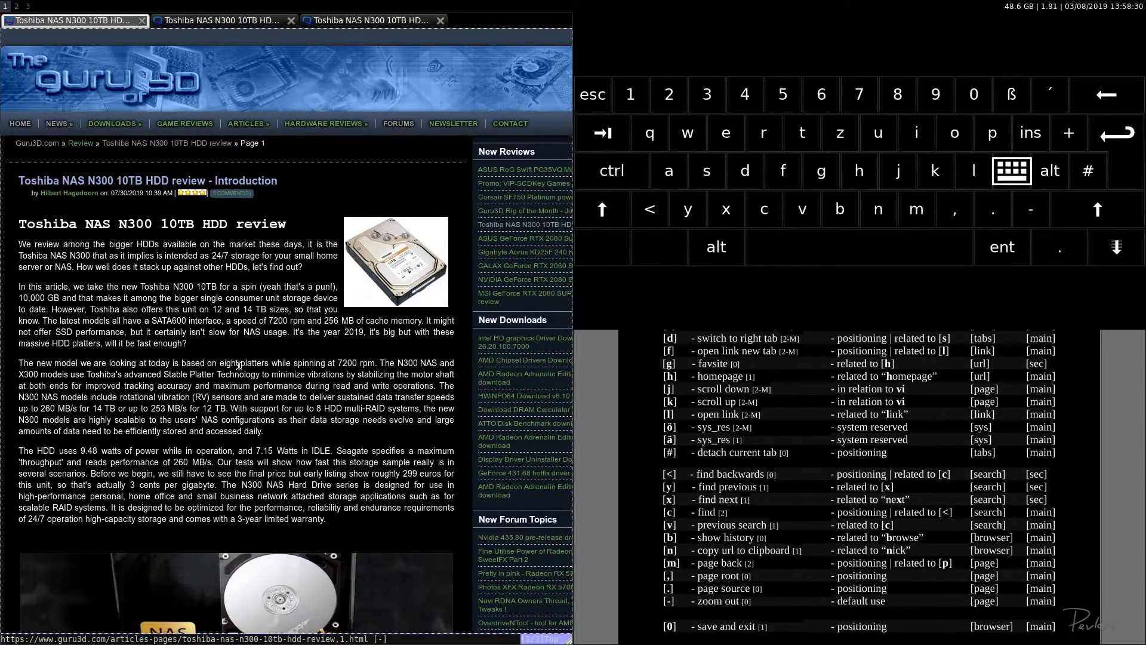
Step: Find "300" in the Toshiba review page and step forward through its matches
key("c")
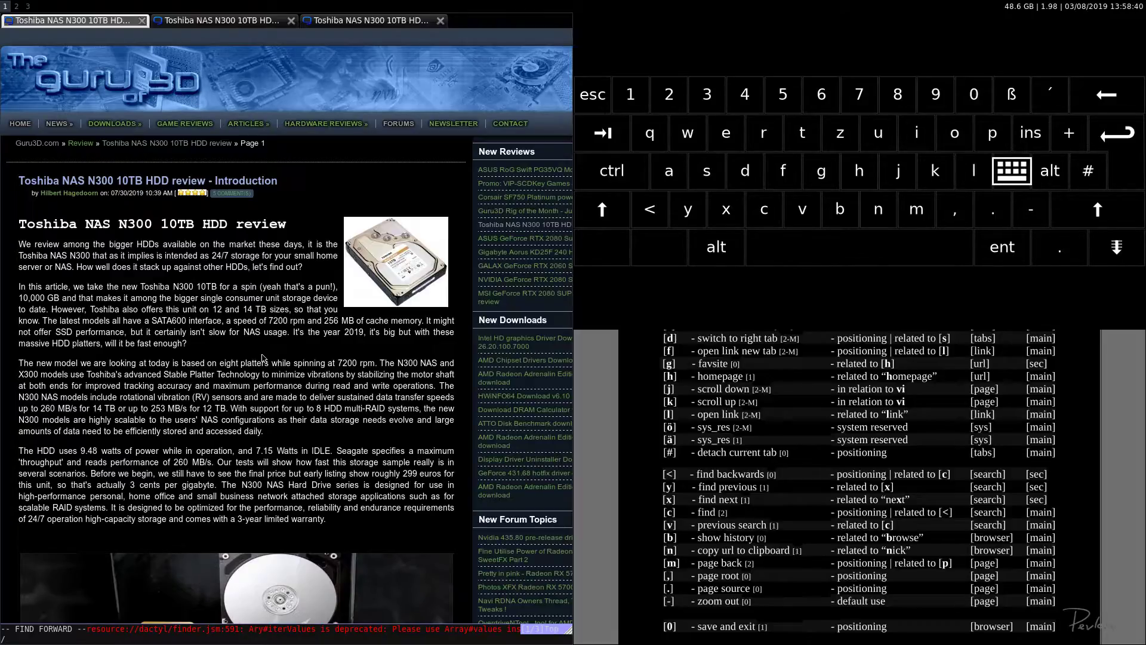
type("300")
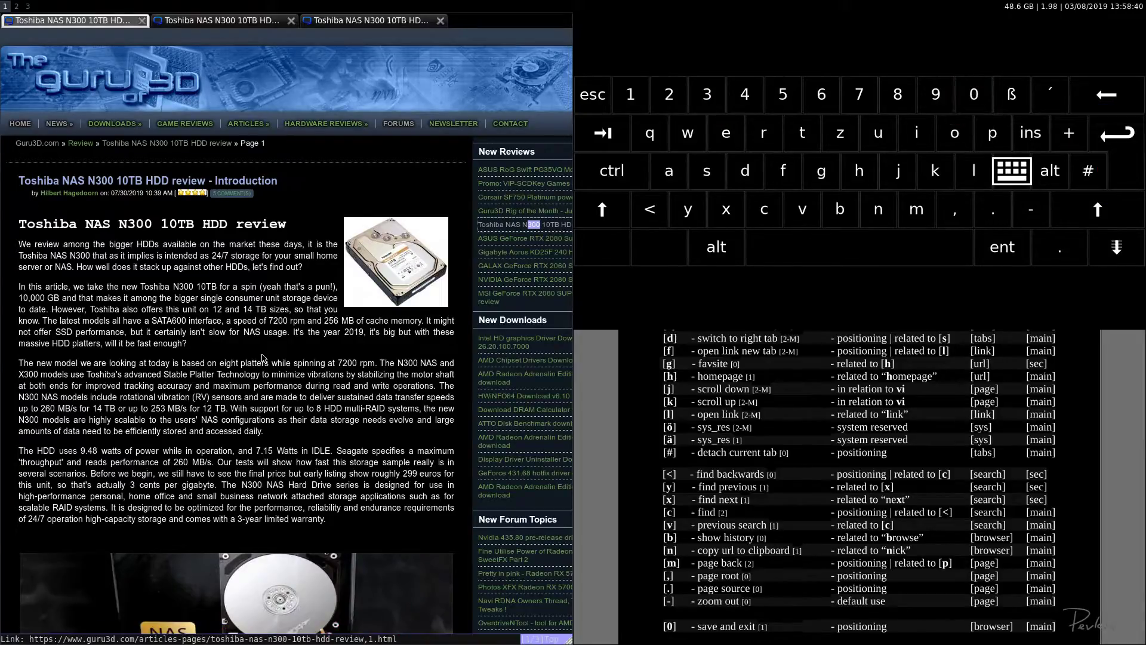
key("x")
key("x")
key("x")
key("x")
key("x")
key("x")
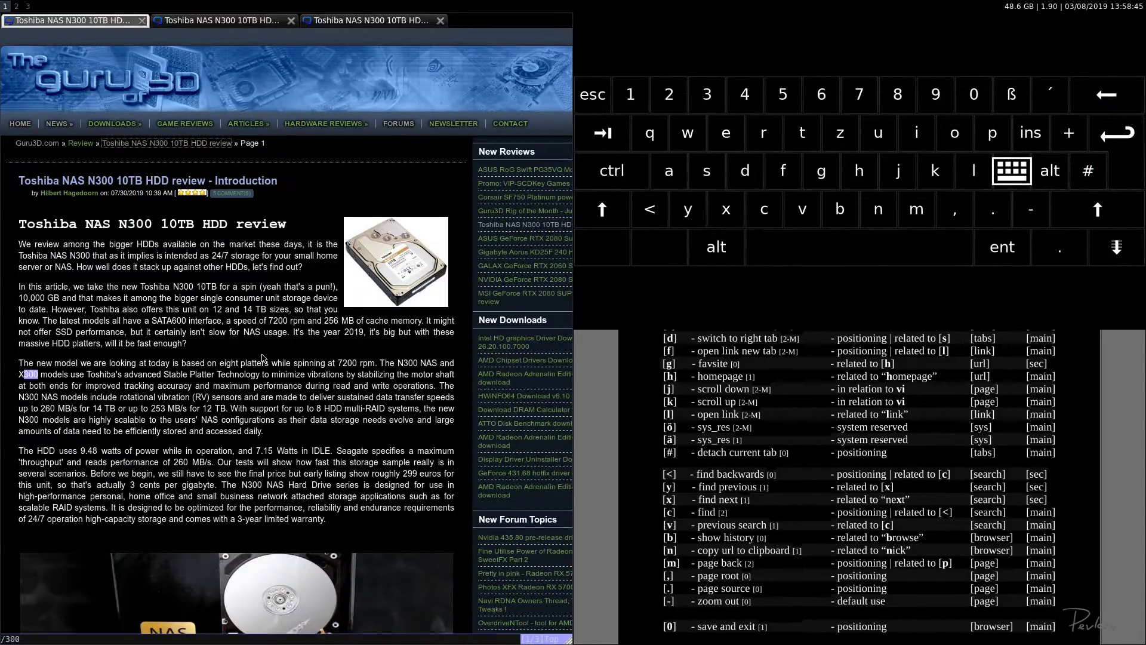
key("x")
scroll(262, 358, "down", 3)
key("x")
key("x")
key("x")
key("x")
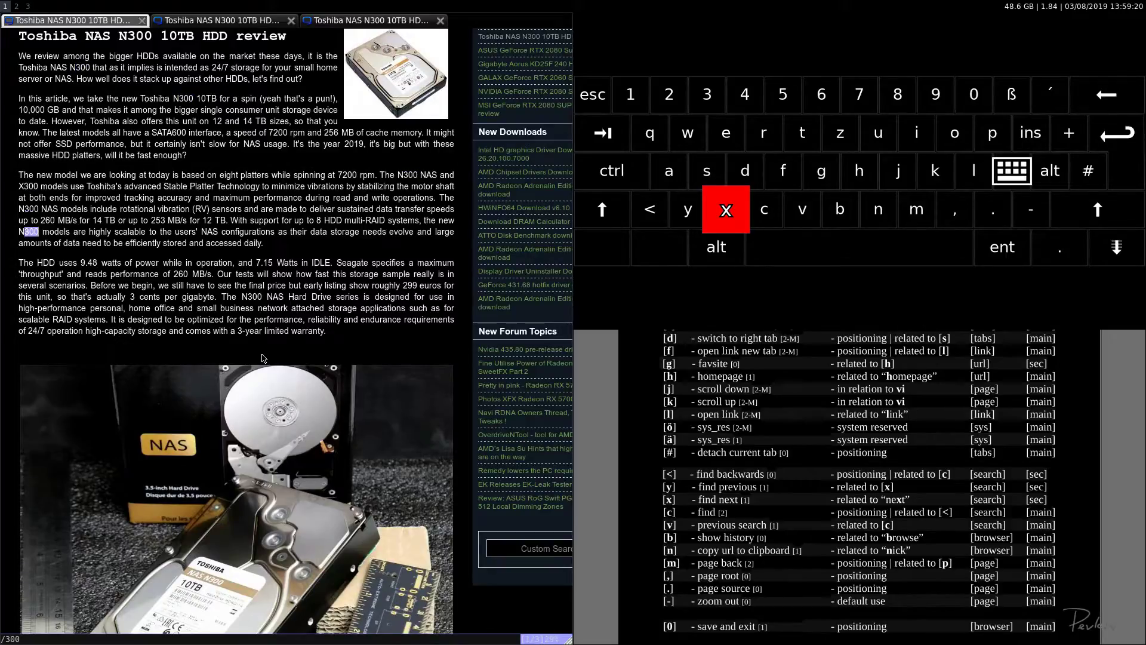
key("x")
Step: Alternate between the previous and next matches of "300" throughout the Toshiba review page
key("y")
key("y")
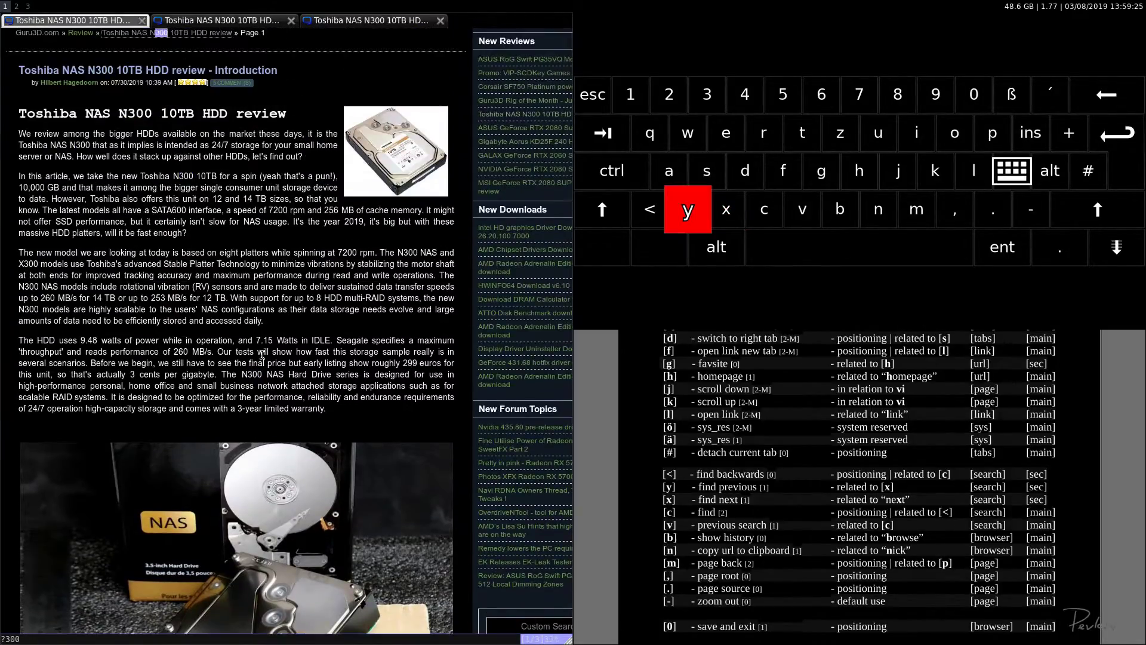
key("x")
key("x")
key("x")
key("x")
key("x")
key("x")
key("x")
key("x")
key("x")
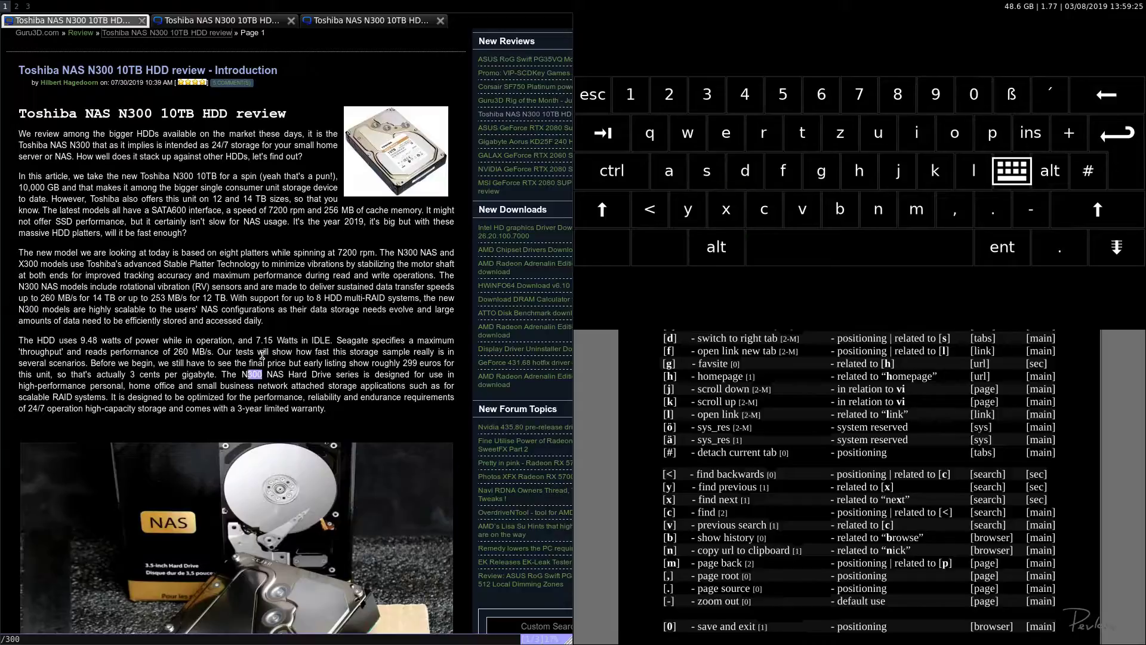
key("x")
key("y")
key("y")
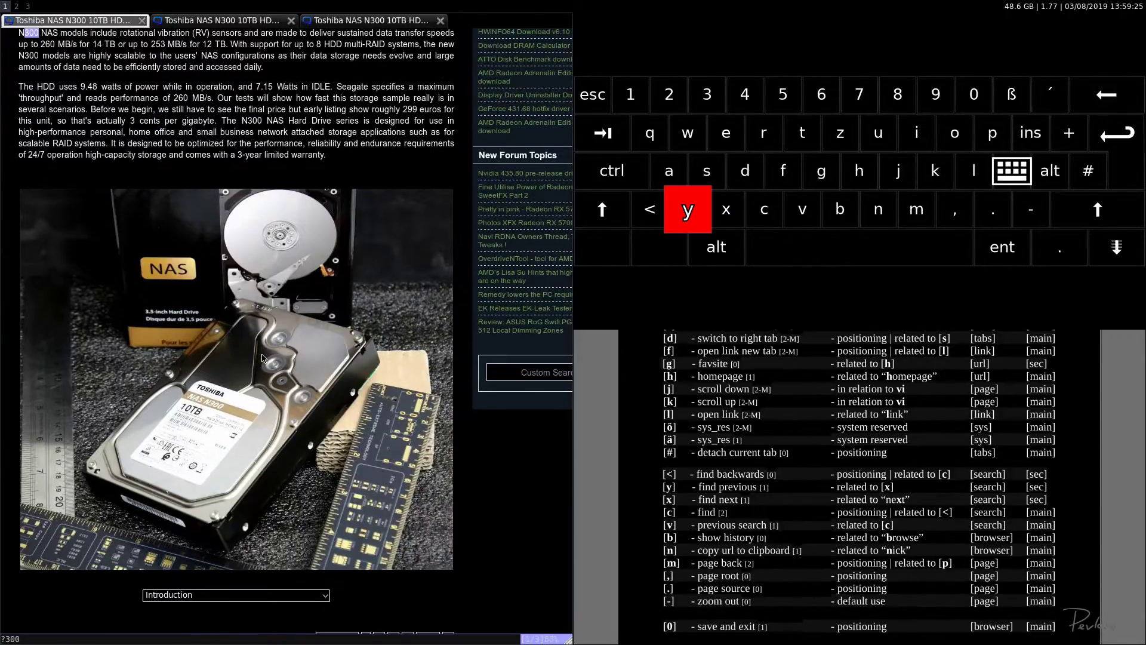
key("y")
key("y")
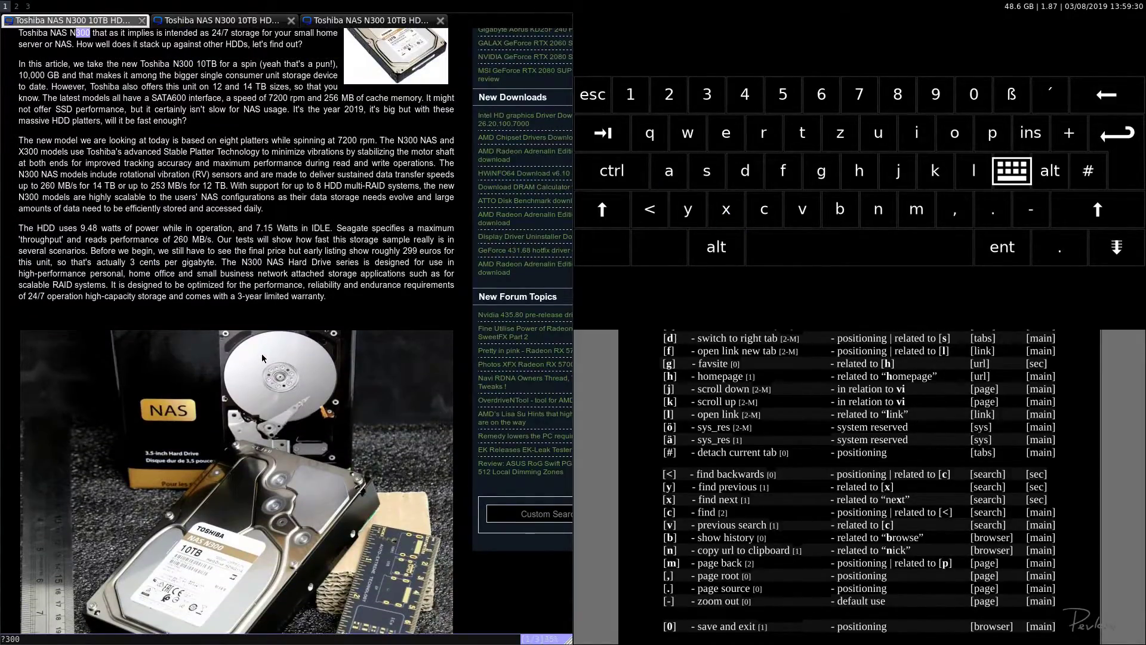
key("y")
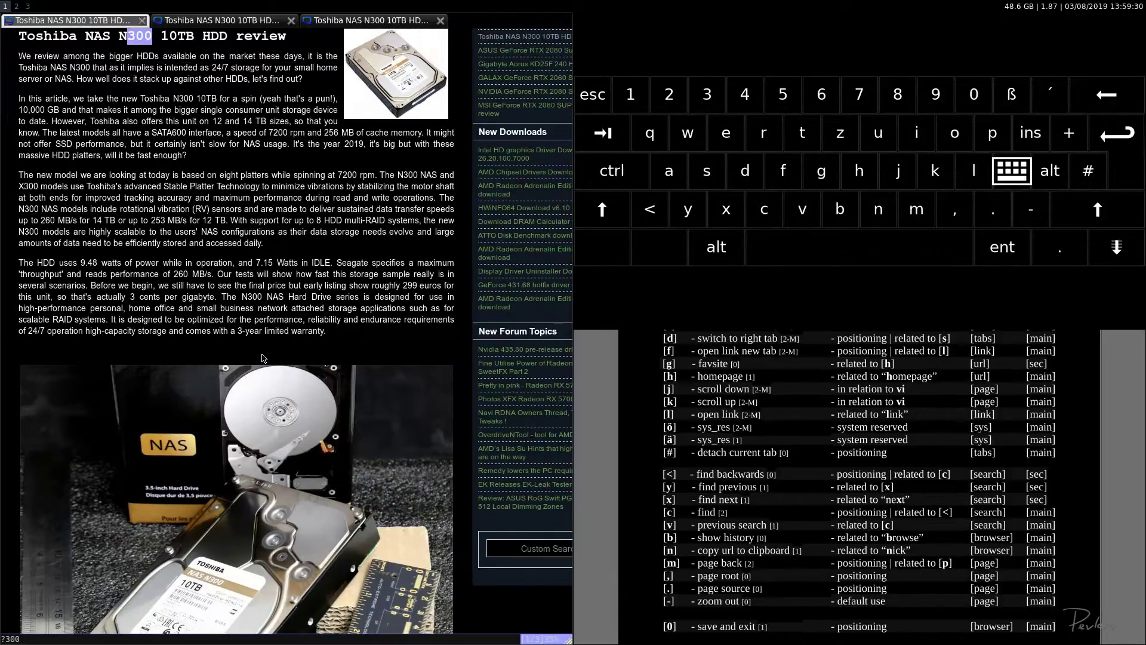
key("x")
key("x")
key("x")
key("y")
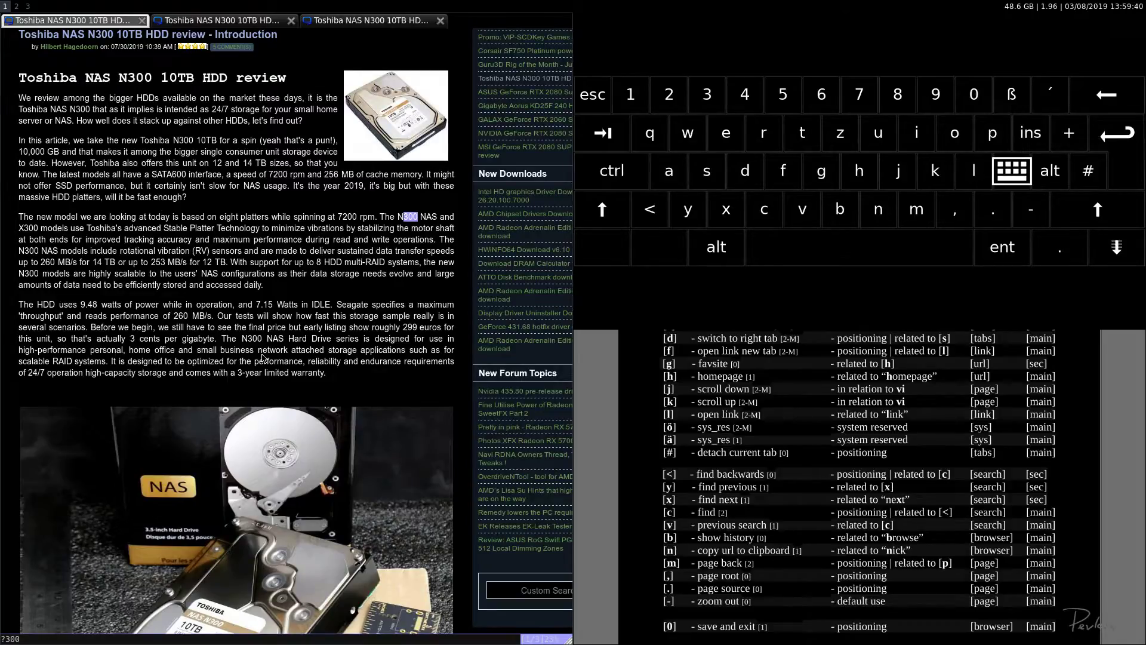
key("x")
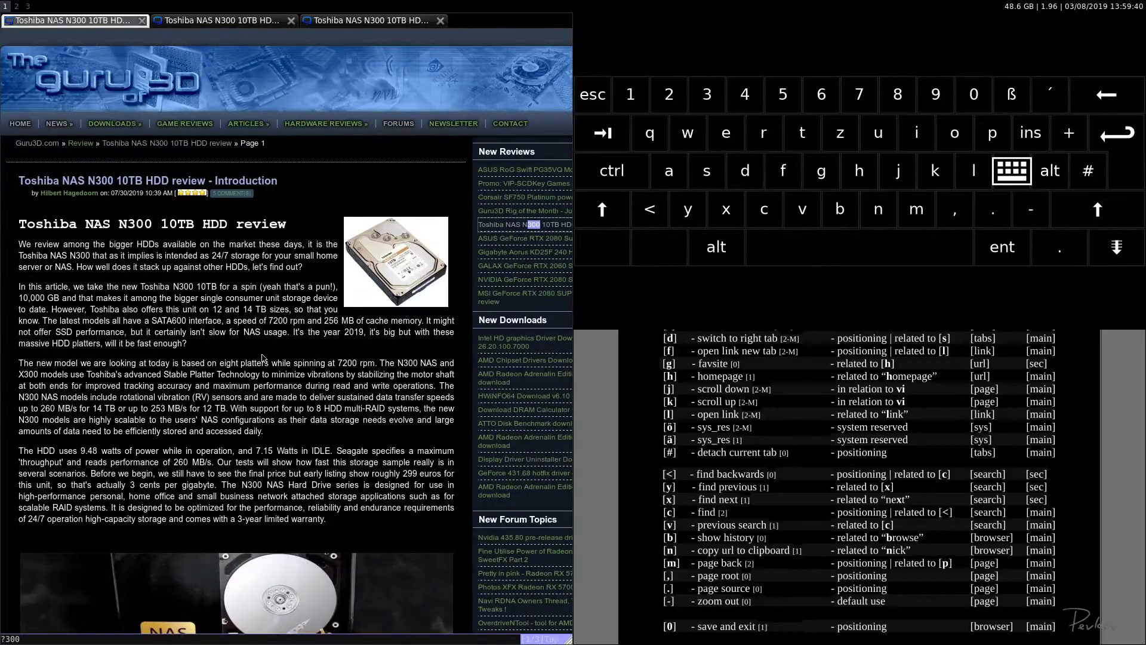
Step: Copy the Toshiba review page's URL to the clipboard, and go to the Guru3D root page
key("Escape")
key("Escape")
key("n")
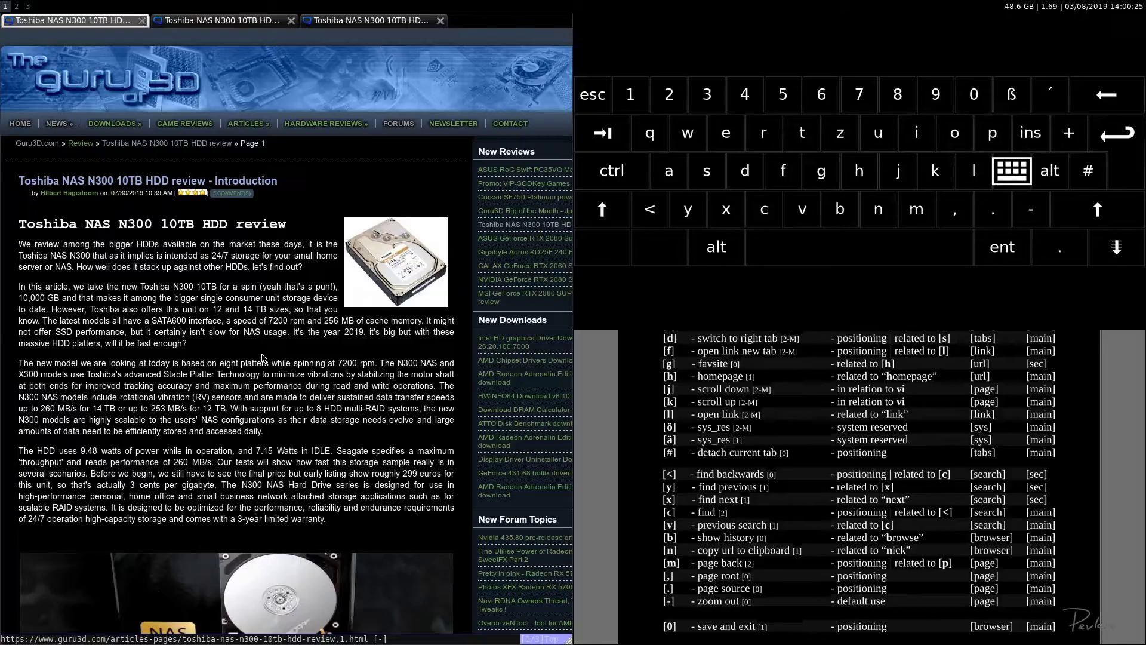
key("comma")
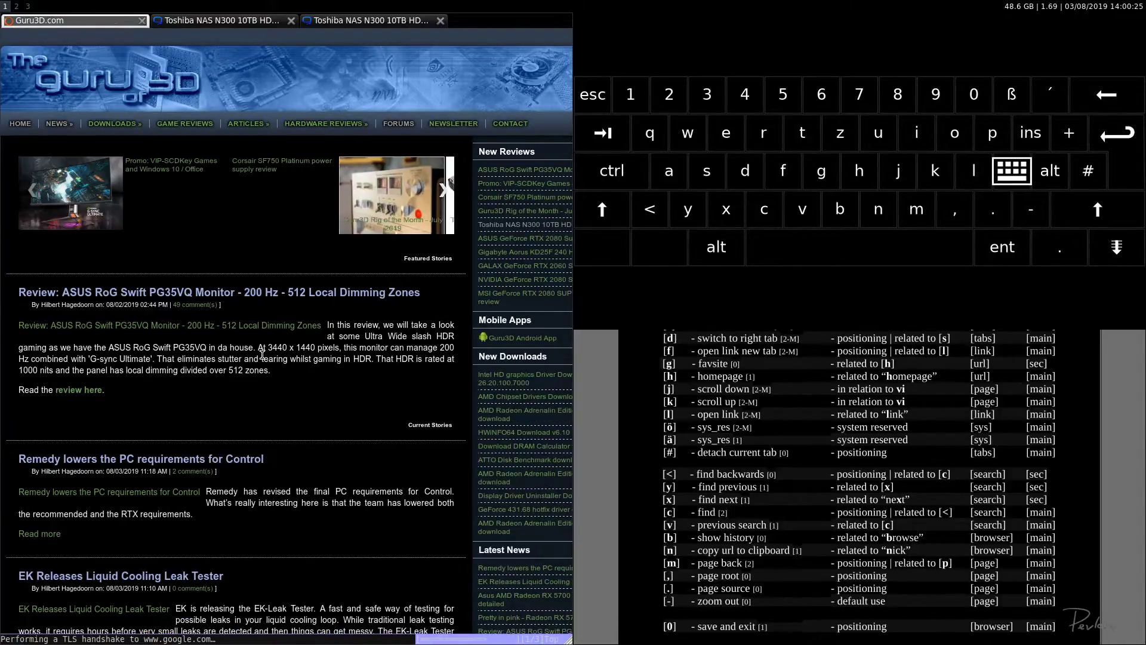
Step: Go back through the page history to the Gigabyte Aorus KD25F review and open its page 4
key("m")
key("m")
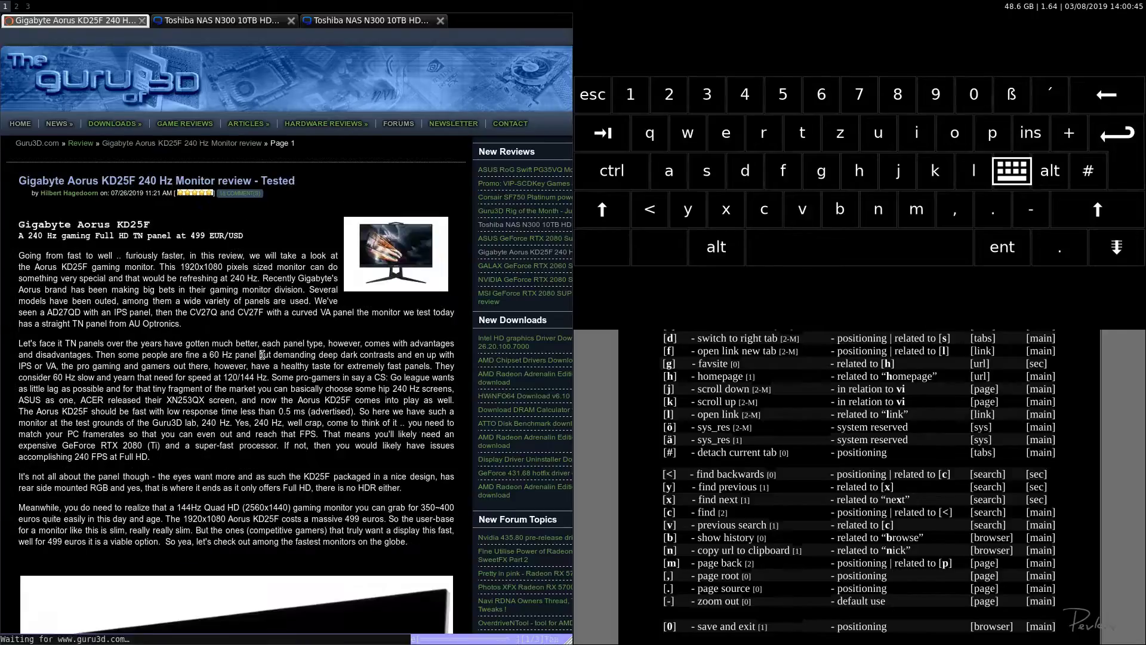
key("s")
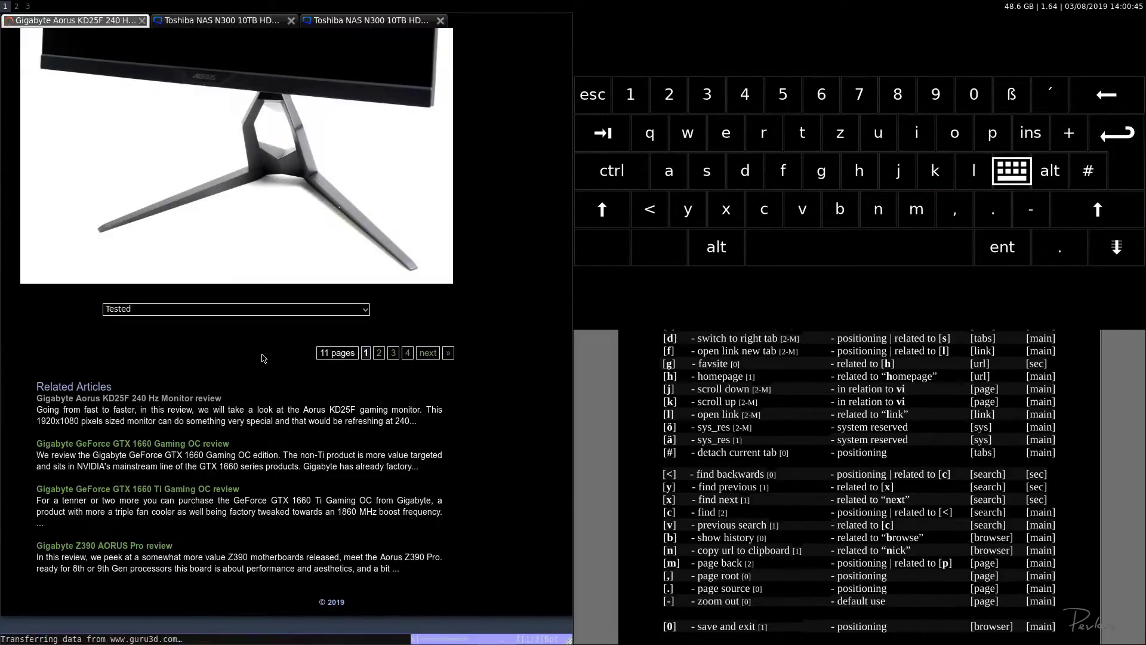
key("l")
key("j")
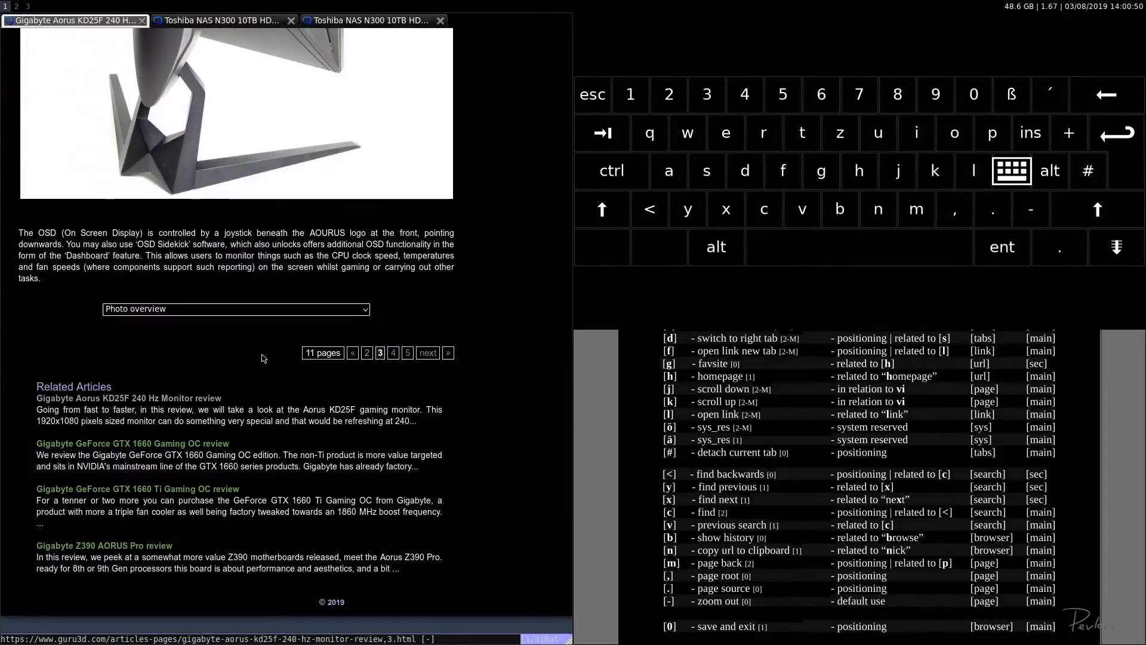
key("a")
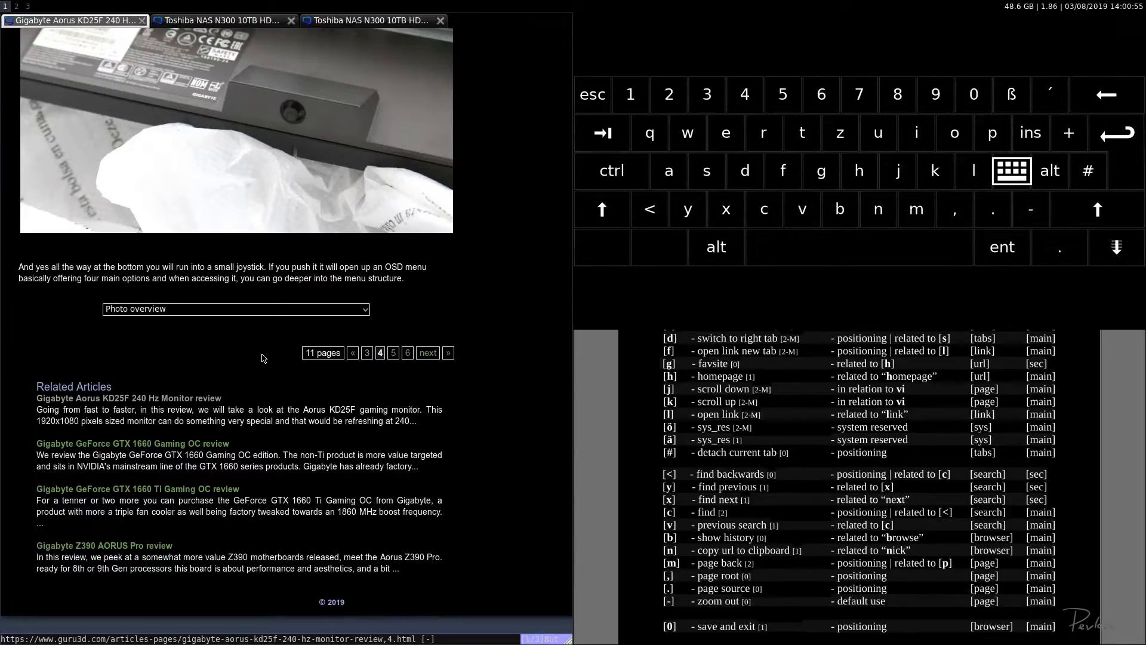
Step: Go from the Gigabyte review to the Guru3D root page and view its page source
key("comma")
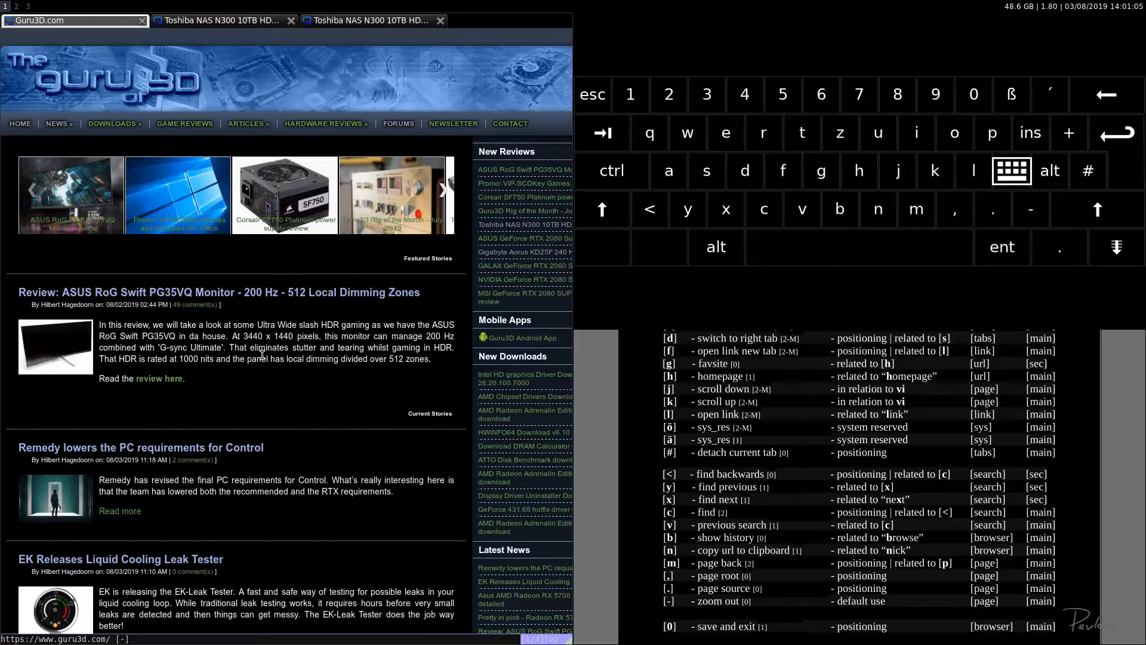
key("period")
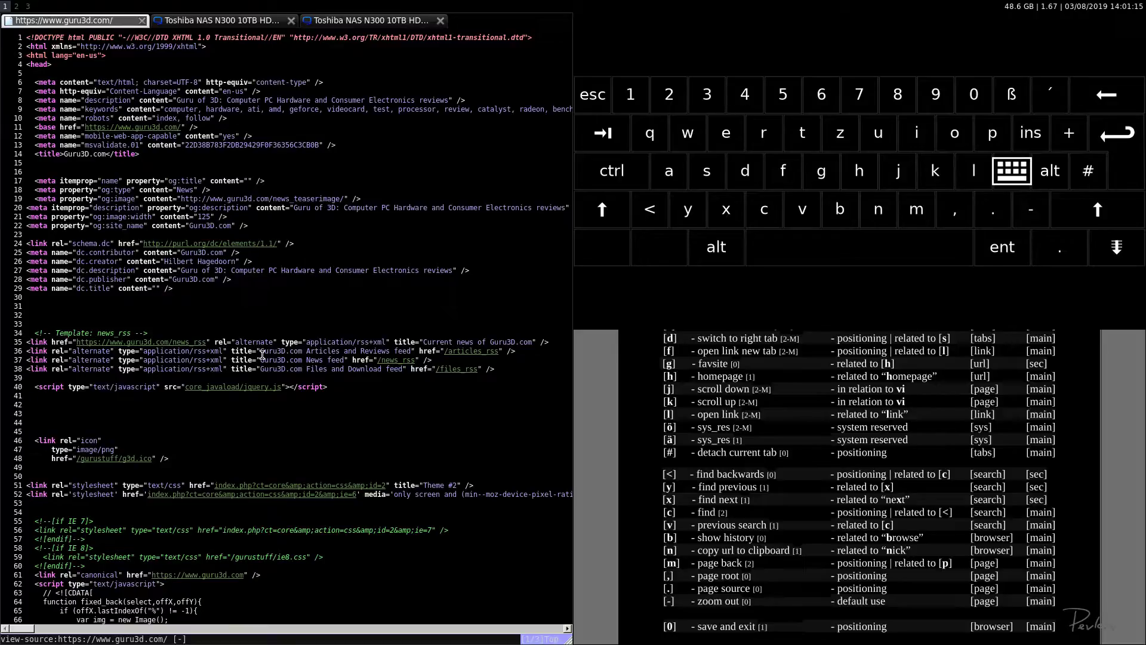
Step: Return through the page history to page 4 of the Gigabyte review and show the top of the page
key("m")
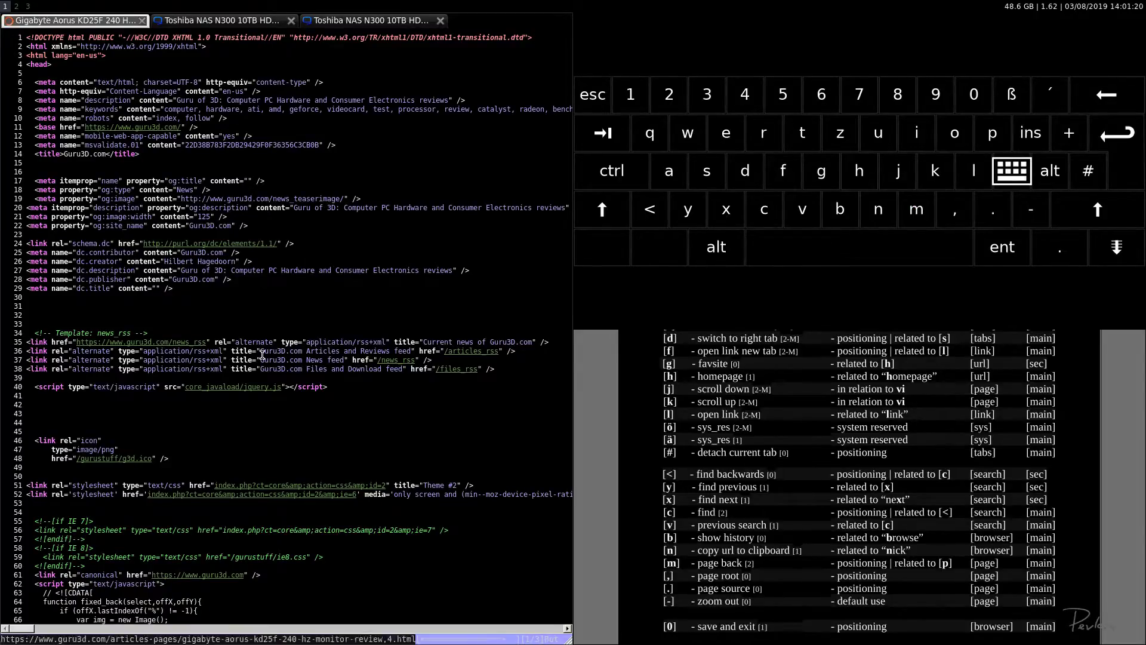
scroll(263, 358, "up", 5)
key("k")
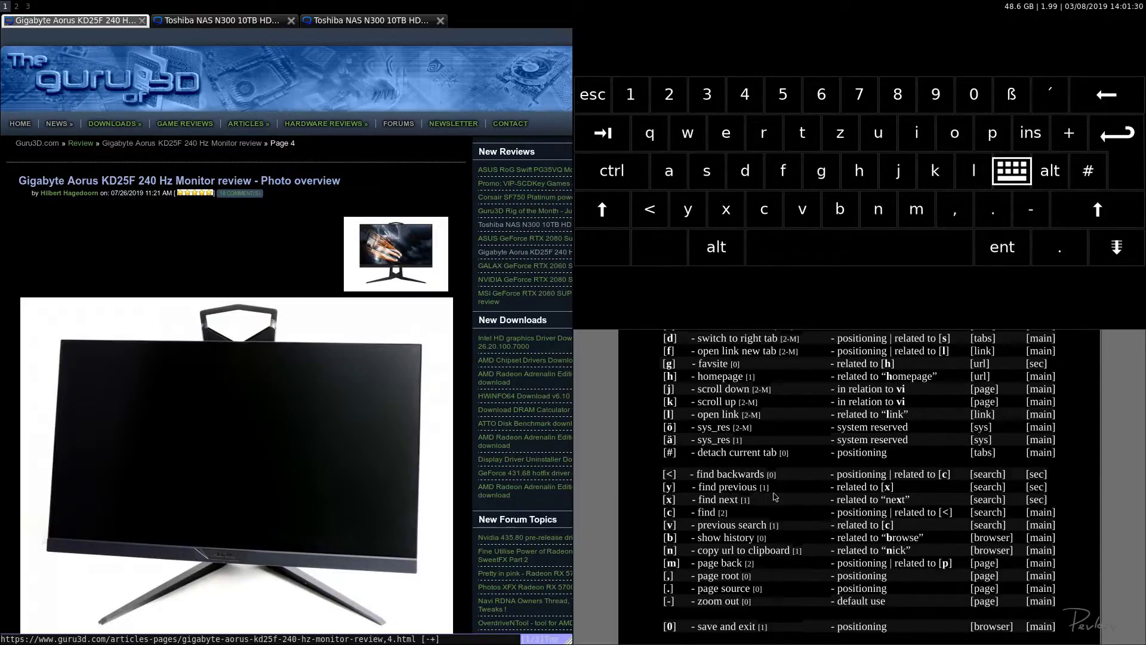
Step: Move the Gigabyte review tab to the last position, to the first position and back to the last
scroll(806, 487, "down", 5)
scroll(806, 487, "down", 5)
scroll(807, 488, "up", 5)
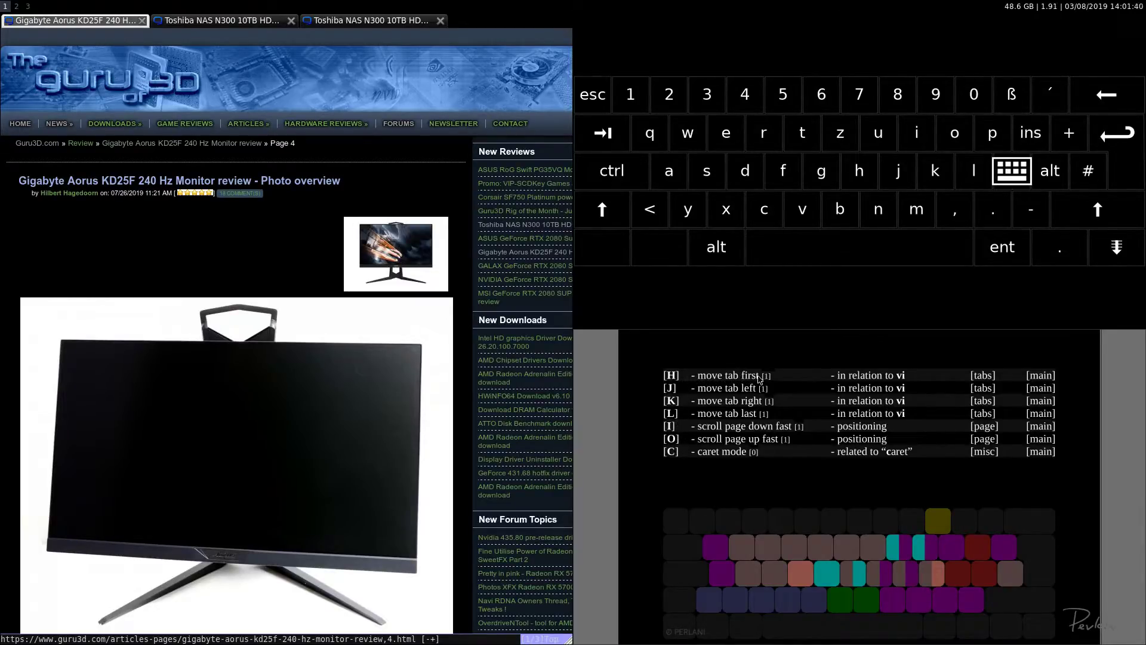
left_click_drag(50, 22, 382, 35)
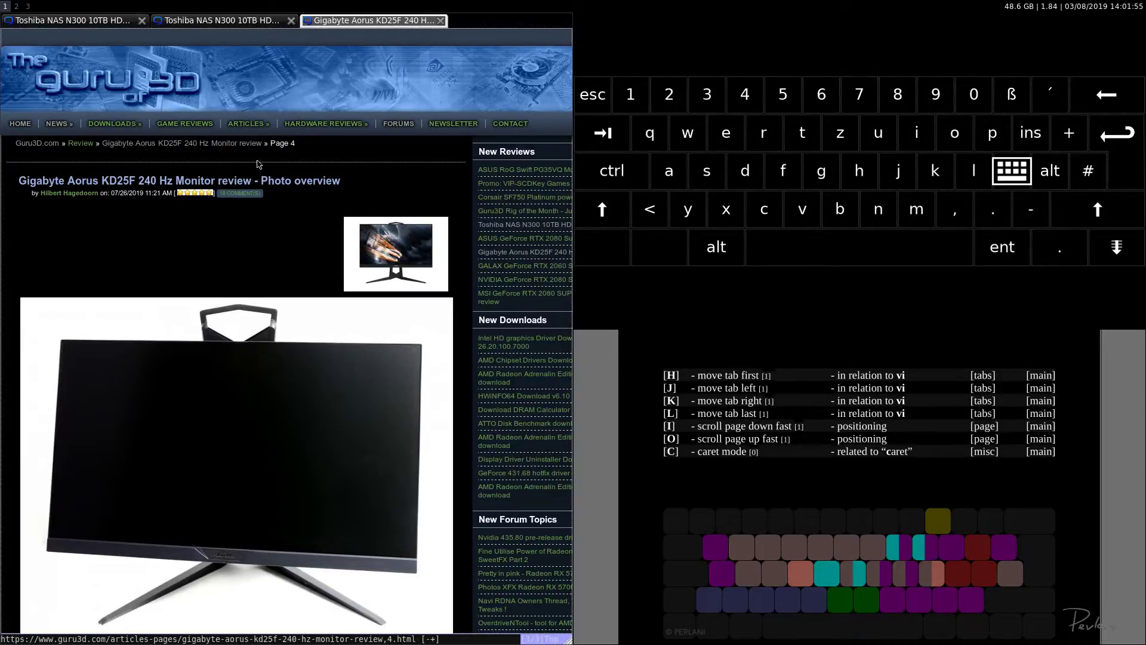
key("shift+h")
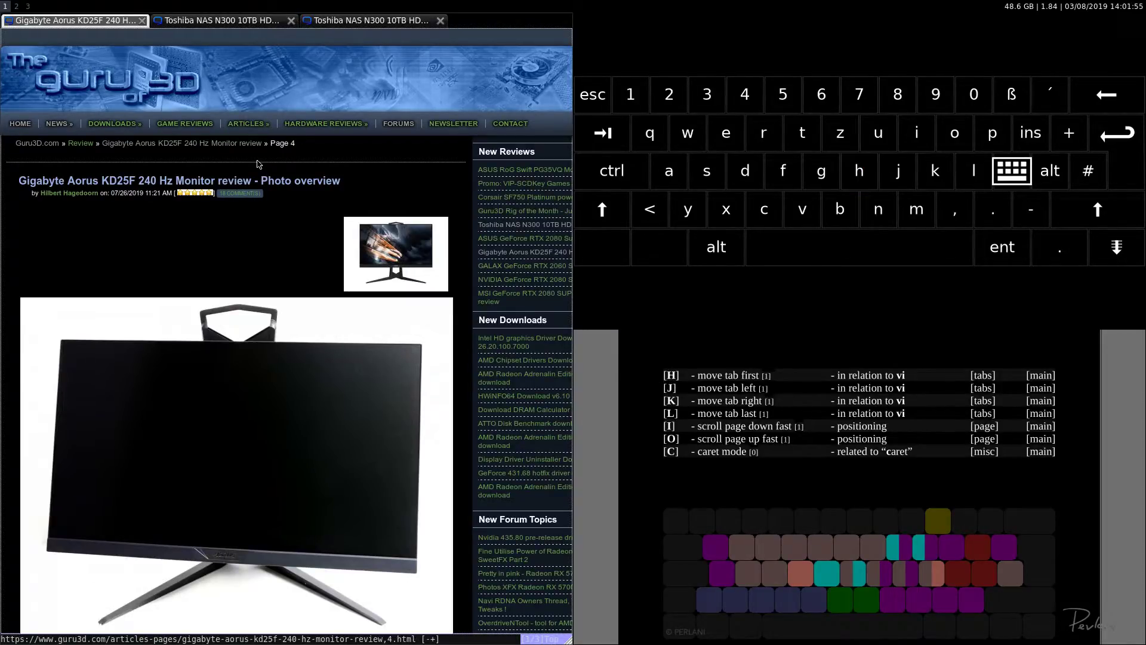
key("shift+l")
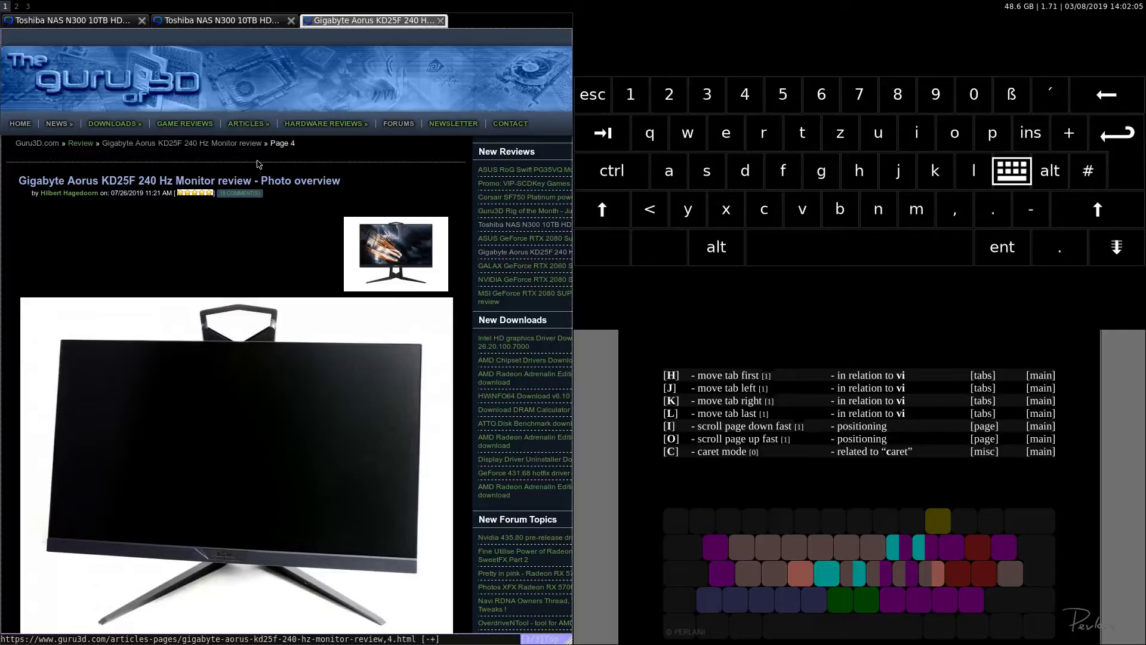
Step: Shift the Gigabyte review tab left one place at a time to the first position and right again to the last
key("shift+j")
key("shift+j")
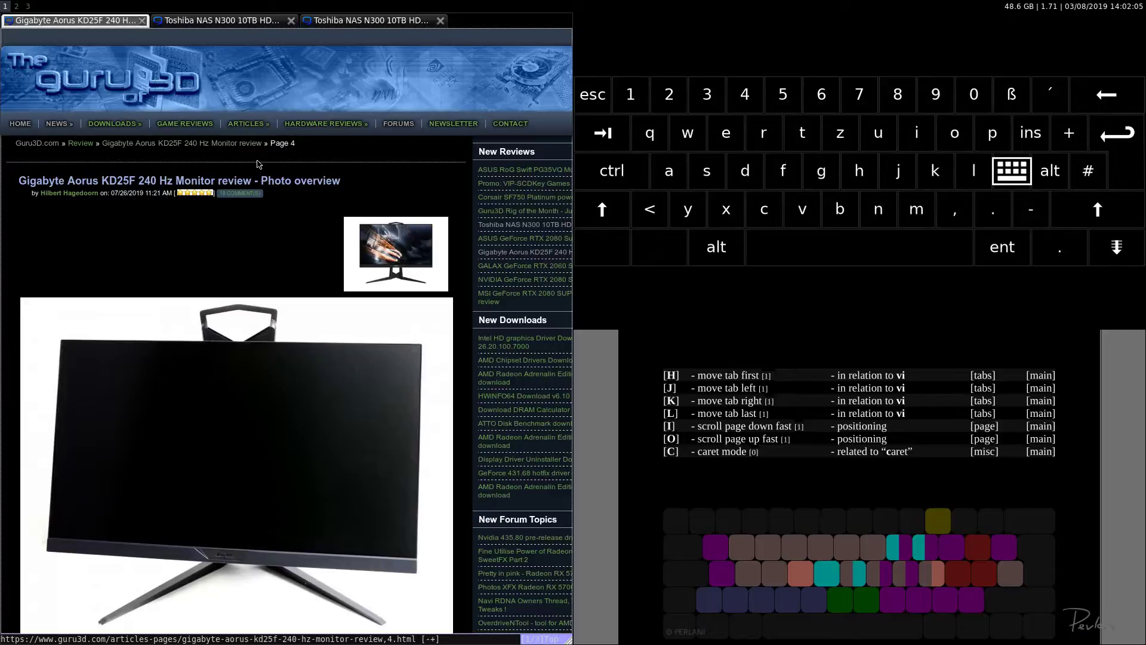
key("shift+k")
key("shift+k")
key("shift+k")
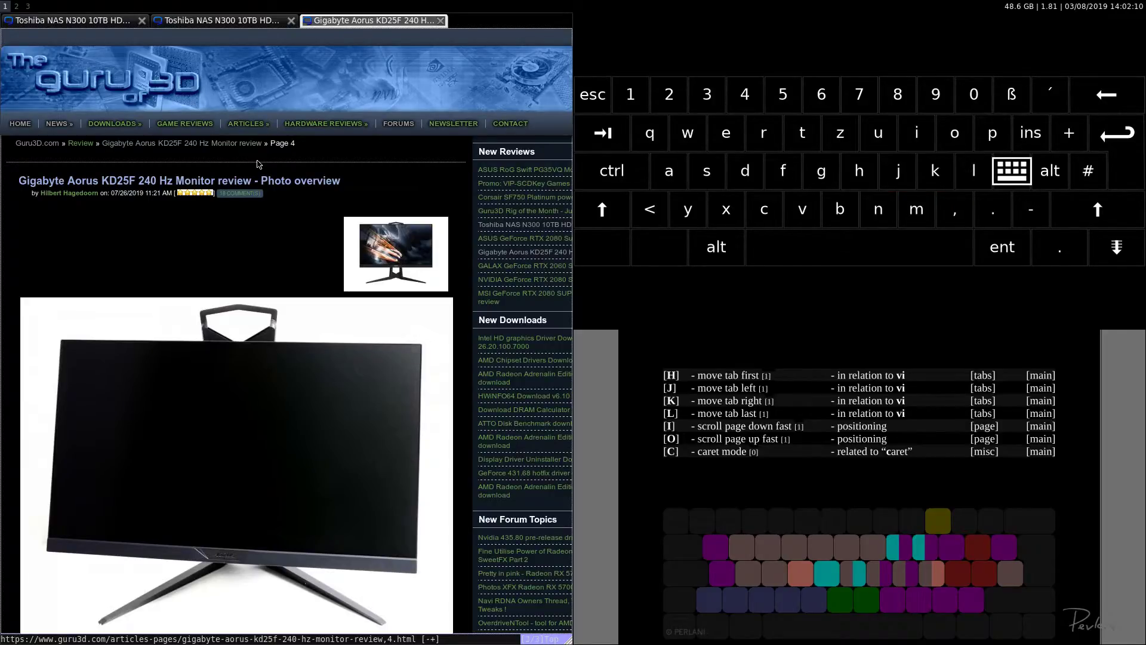
key("shift+l")
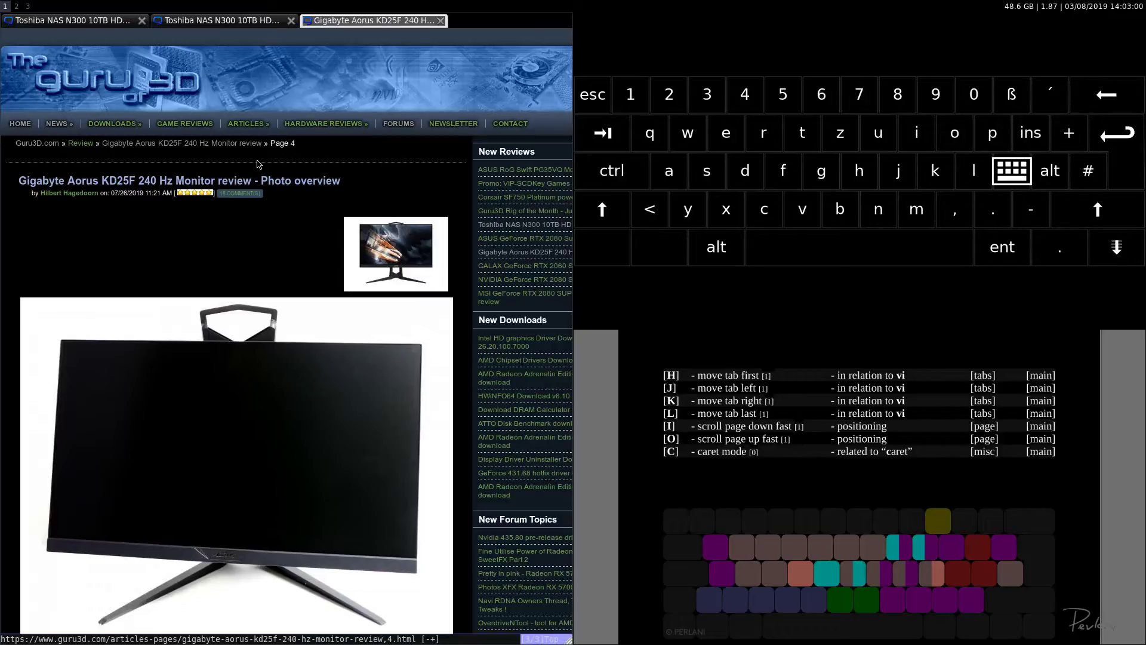
Step: Try fast scrolling down and back up on page 4 of the Gigabyte review
key("i")
key("o")
Step: Examine the browser mapping table's command categories together with the colour-coded keyboard diagram below it
scroll(873, 471, "down", 2)
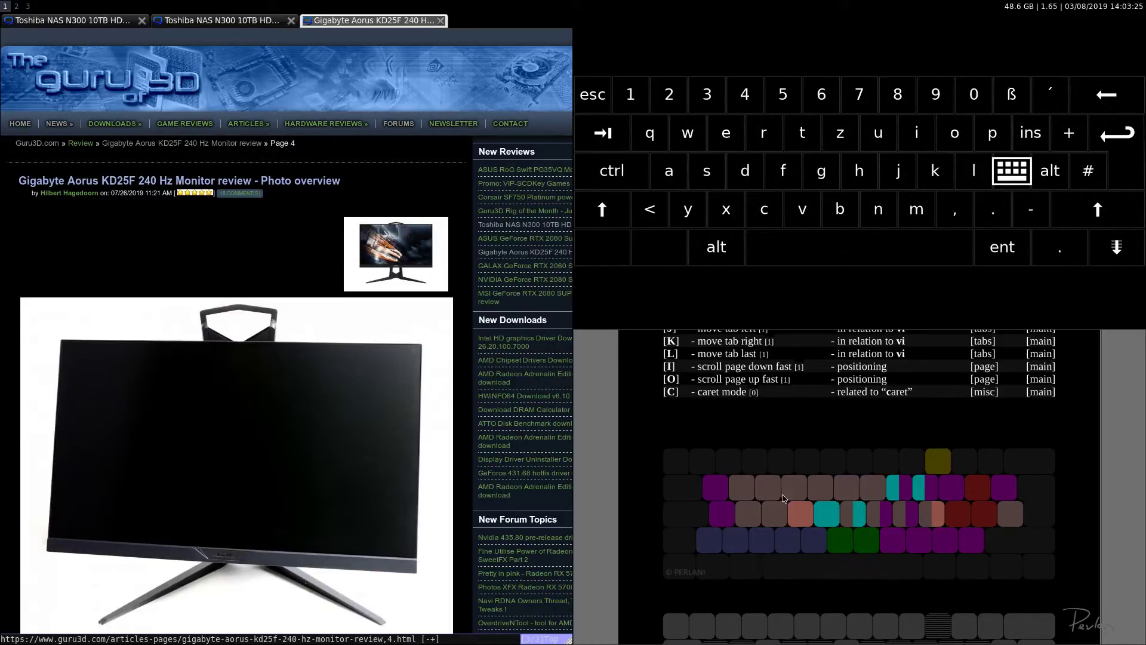
scroll(866, 520, "up", 5)
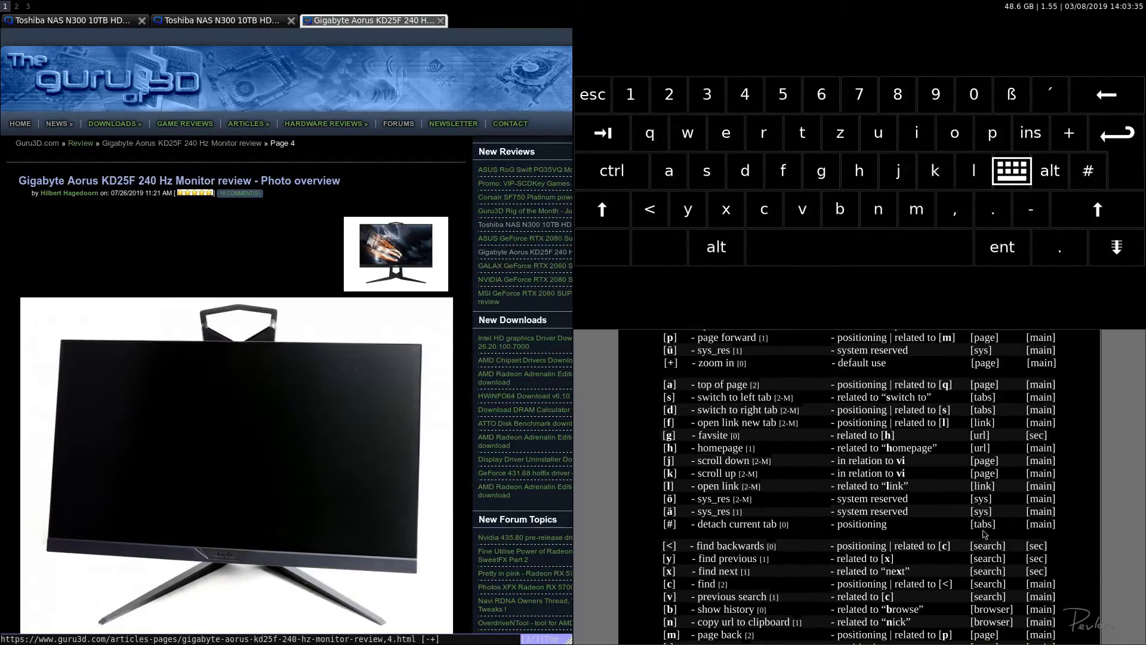
scroll(1005, 569, "down", 2)
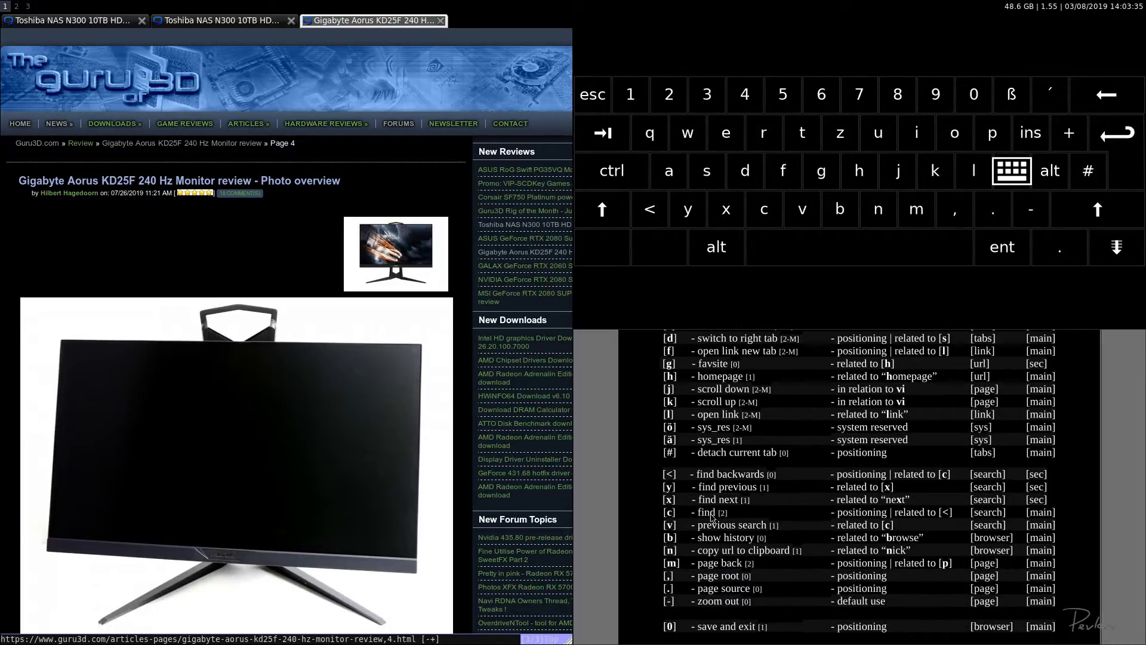
scroll(991, 519, "down", 5)
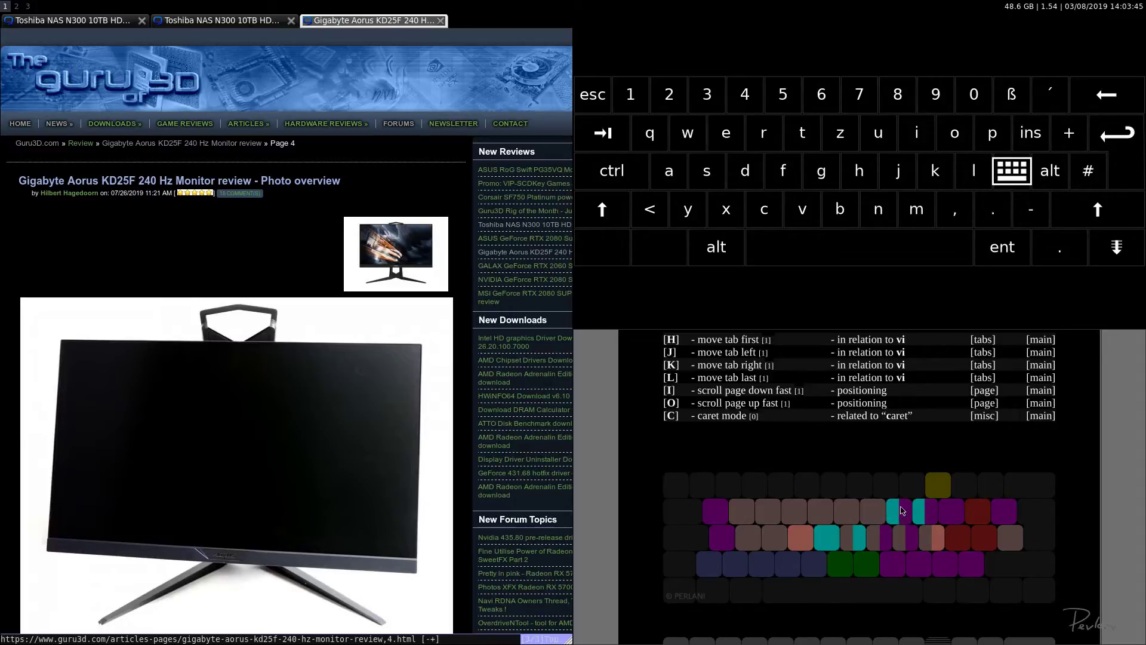
scroll(931, 544, "up", 1)
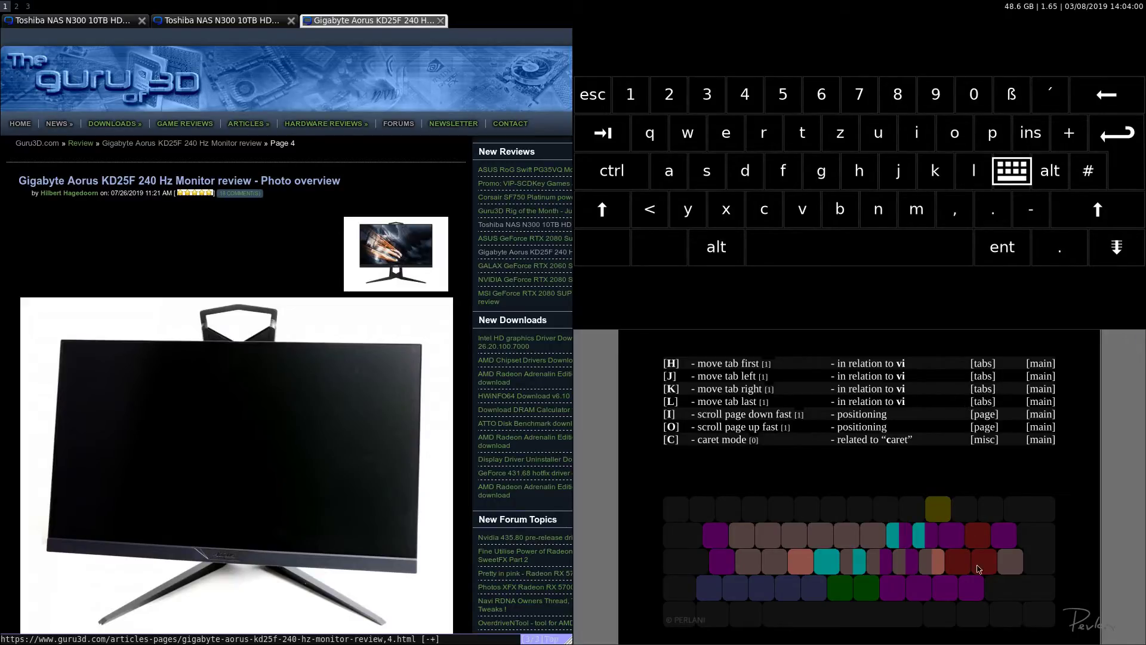
scroll(952, 542, "down", 1)
scroll(893, 528, "down", 1)
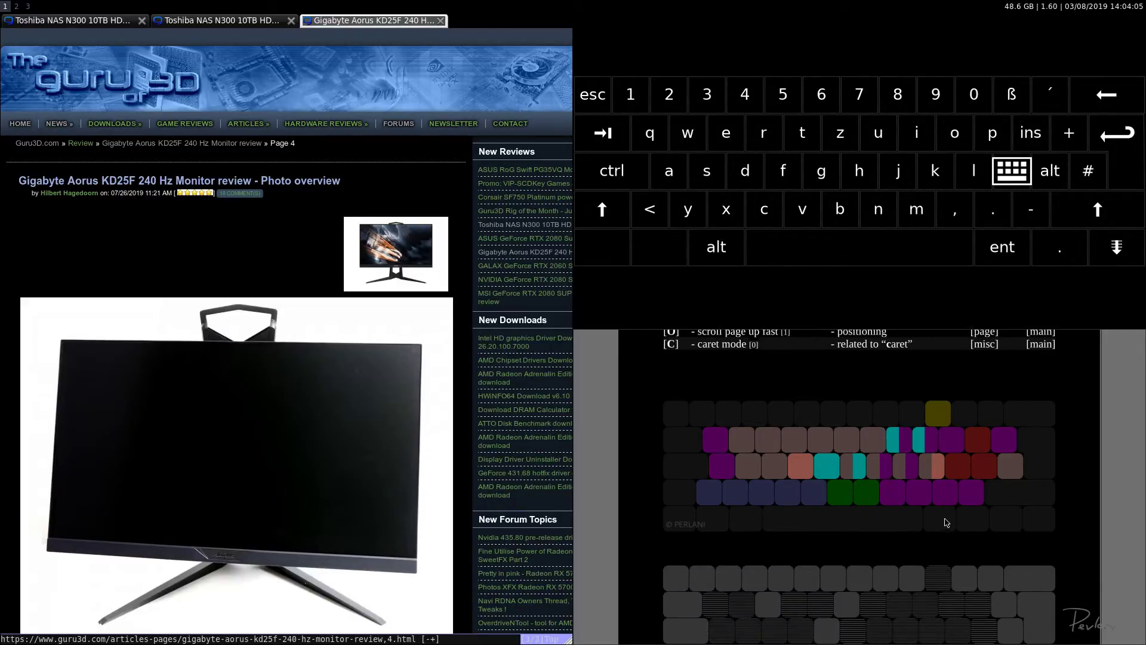
scroll(941, 518, "up", 1)
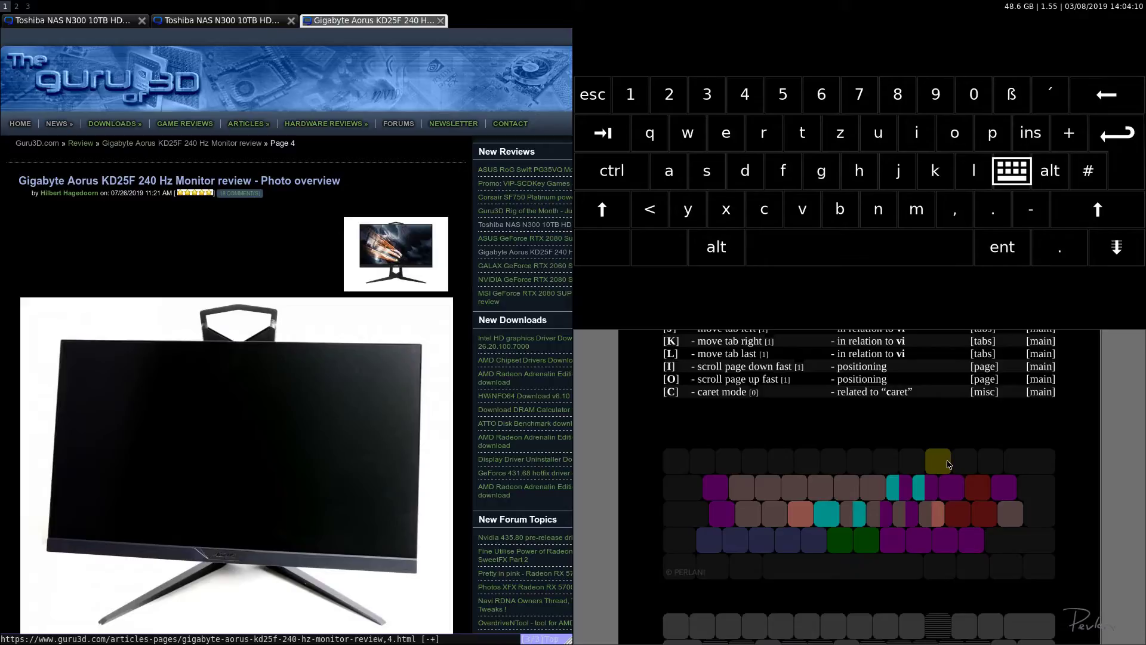
scroll(948, 464, "down", 3)
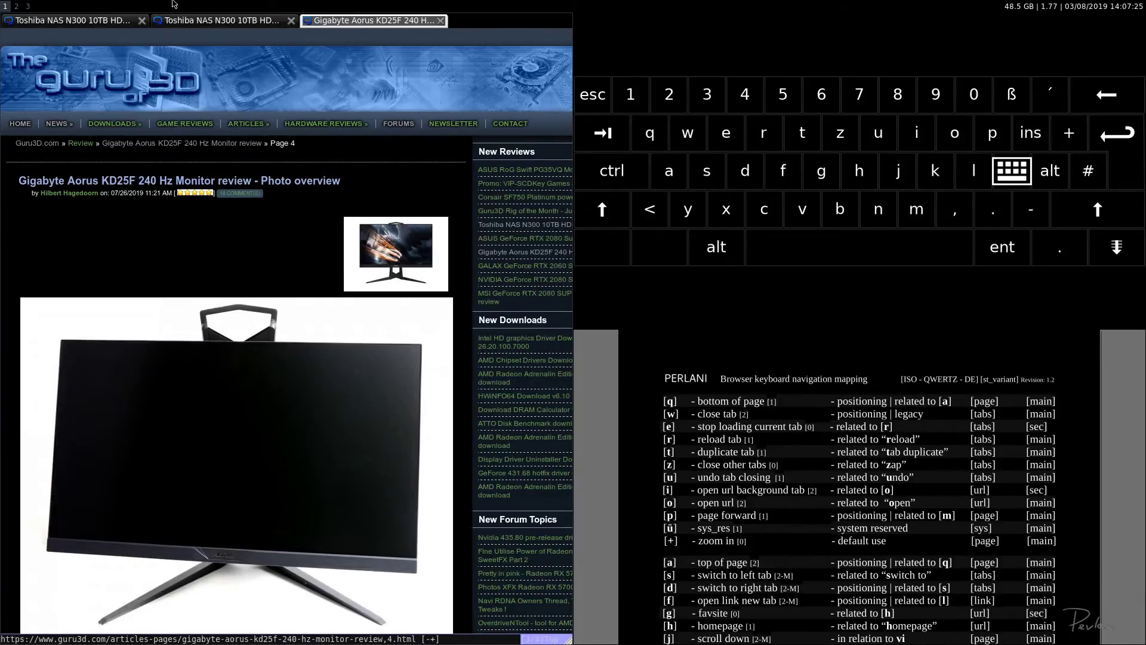
Step: Compare the ISO layout variants on workspace 3 with the ANSI variants on workspace 2, and return to workspace 1
key("super+3")
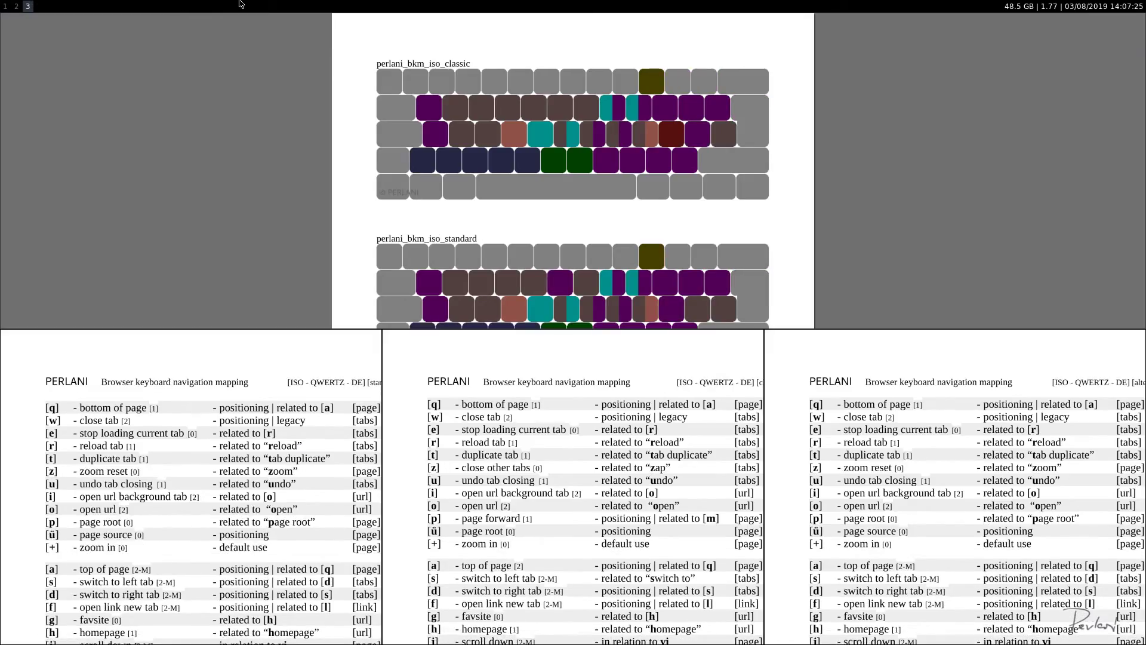
key("super+2")
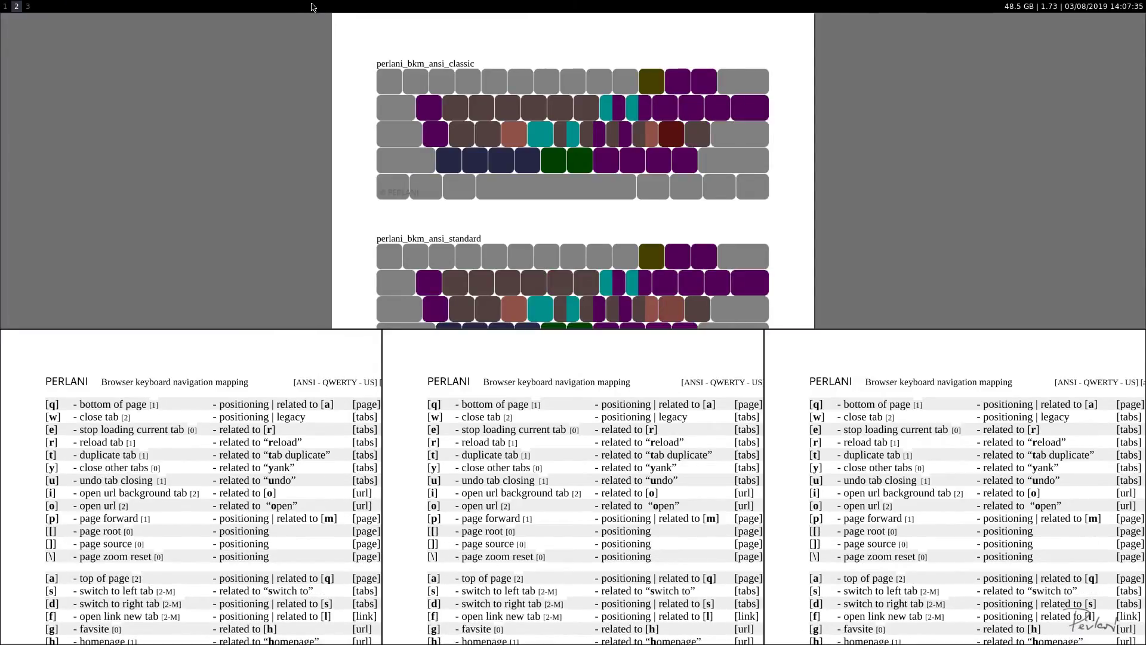
key("super+3")
key("super+3")
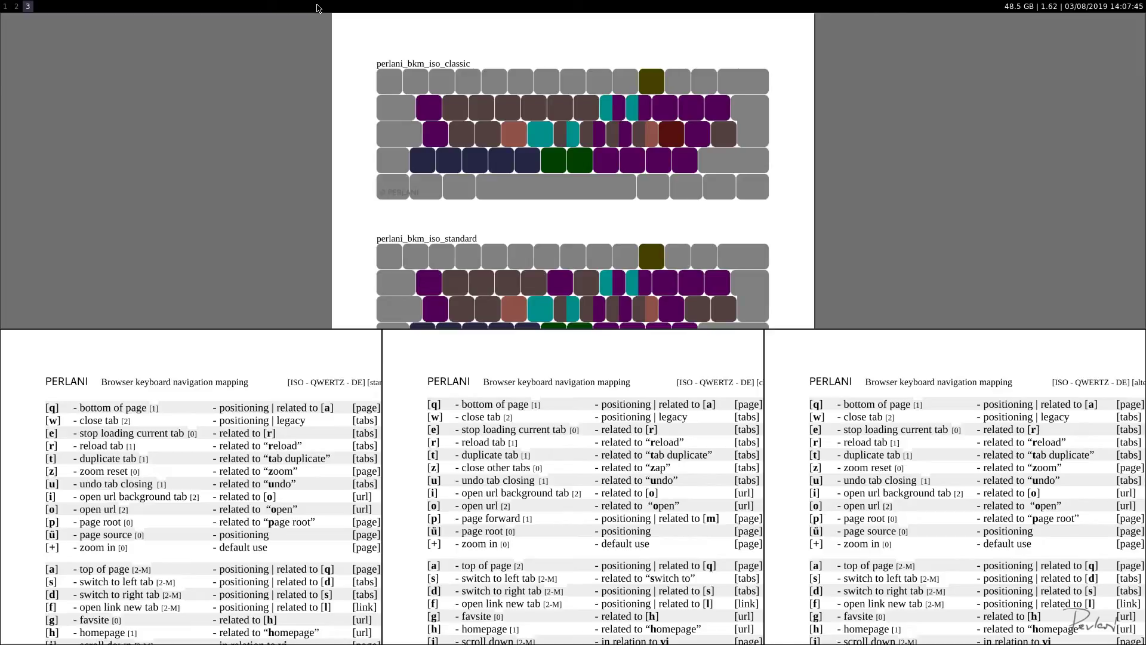
key("super+1")
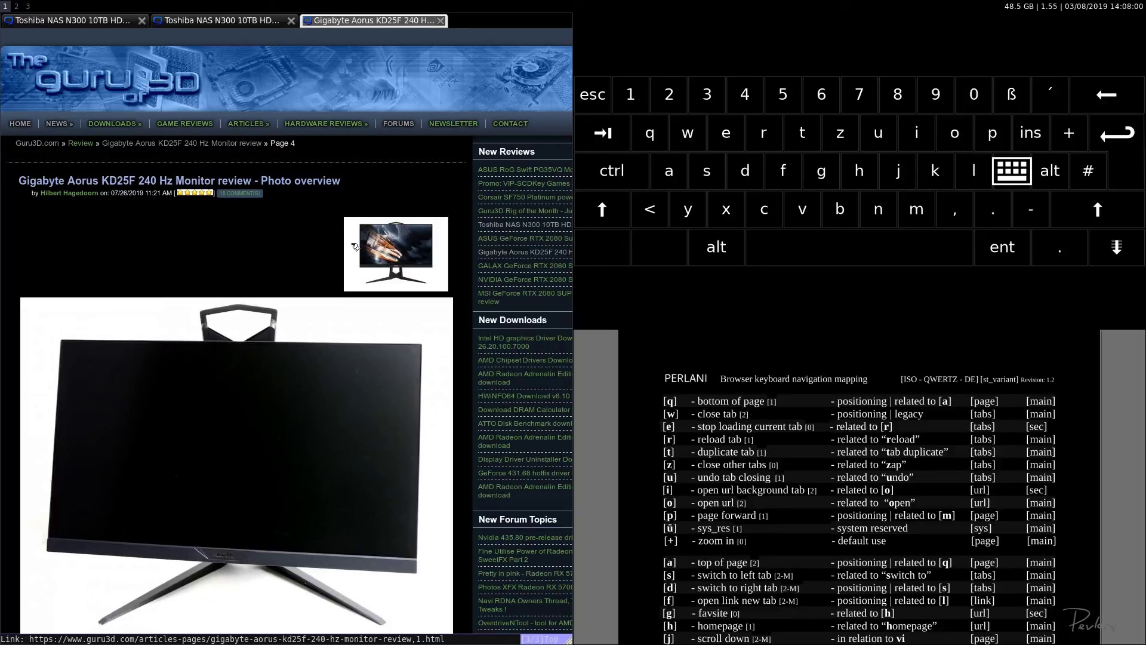
key("k")
key("k")
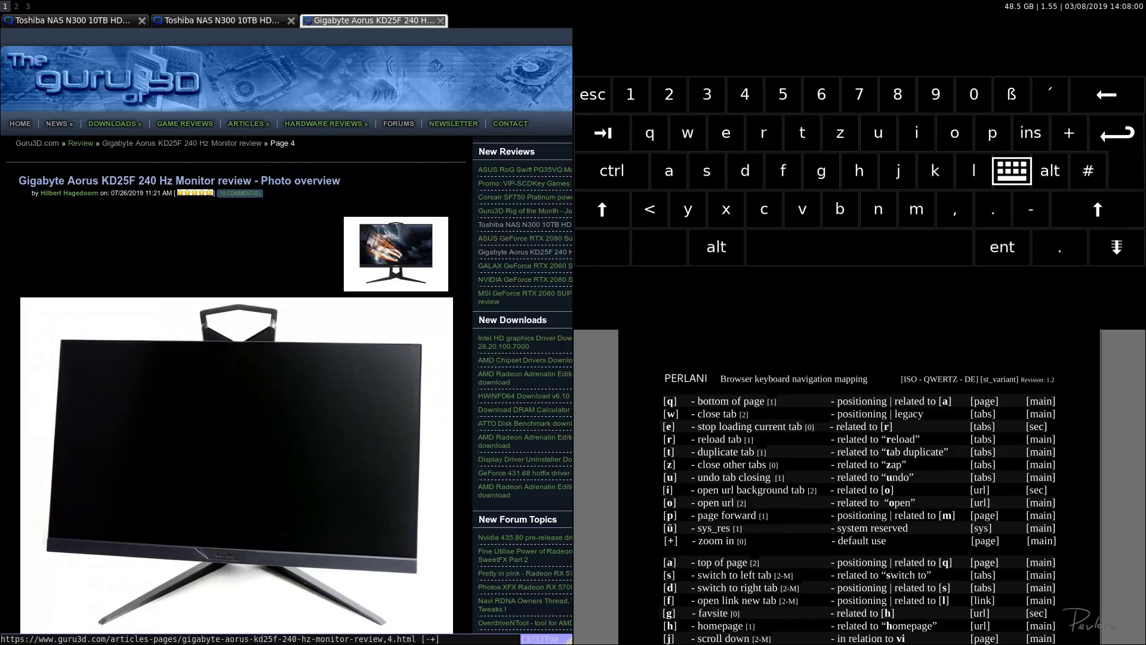